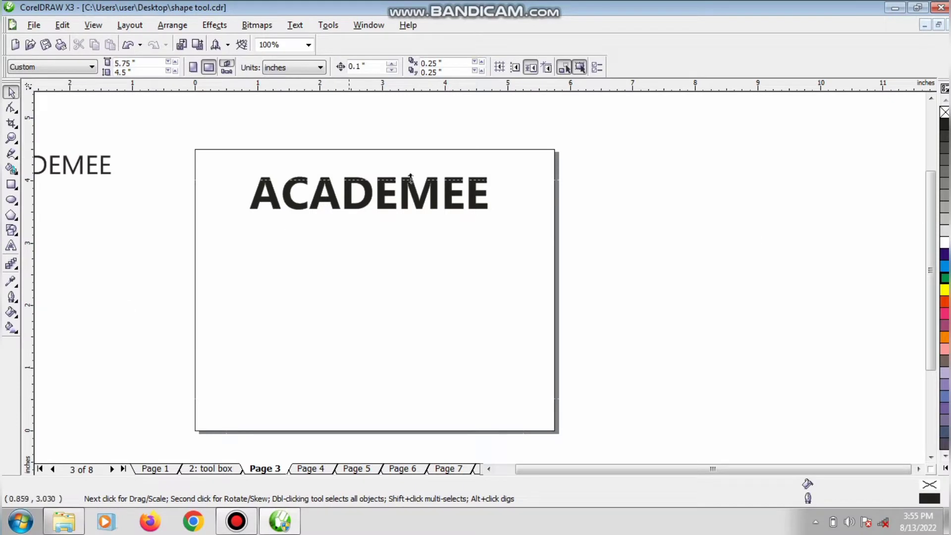
# Move the bold ACADEMEE text slightly down the page and place a duplicate directly below it.
pyautogui.click(383, 205)
pyautogui.moveTo(383, 205); pyautogui.dragTo(385, 226)
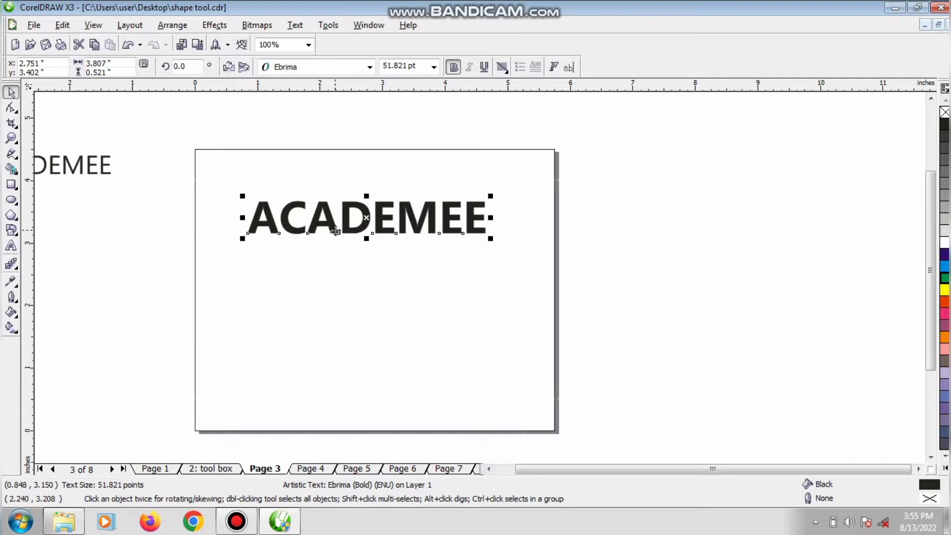
pyautogui.click(12, 266)
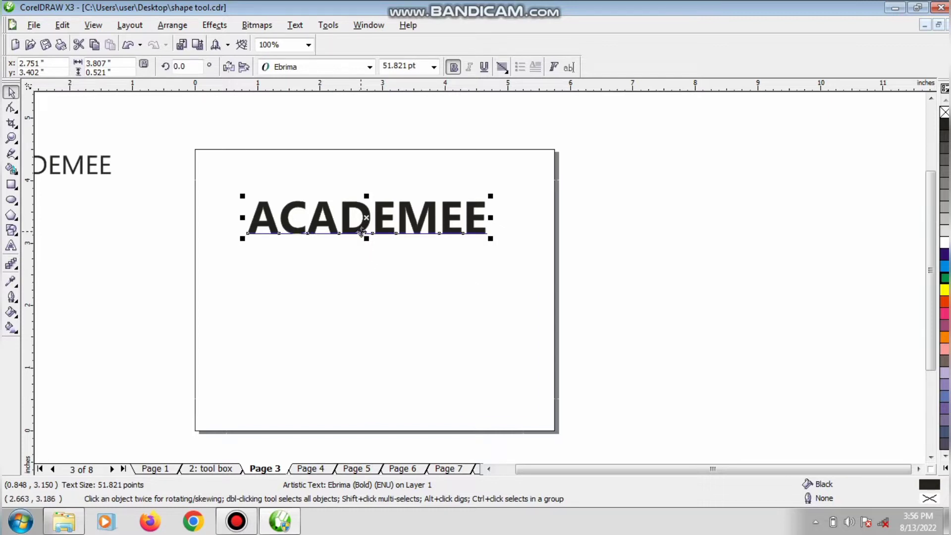
pyautogui.moveTo(352, 233); pyautogui.dragTo(352, 305)
# Fill the upper ACADEMEE text with red and the lower copy with blue.
pyautogui.click(369, 213)
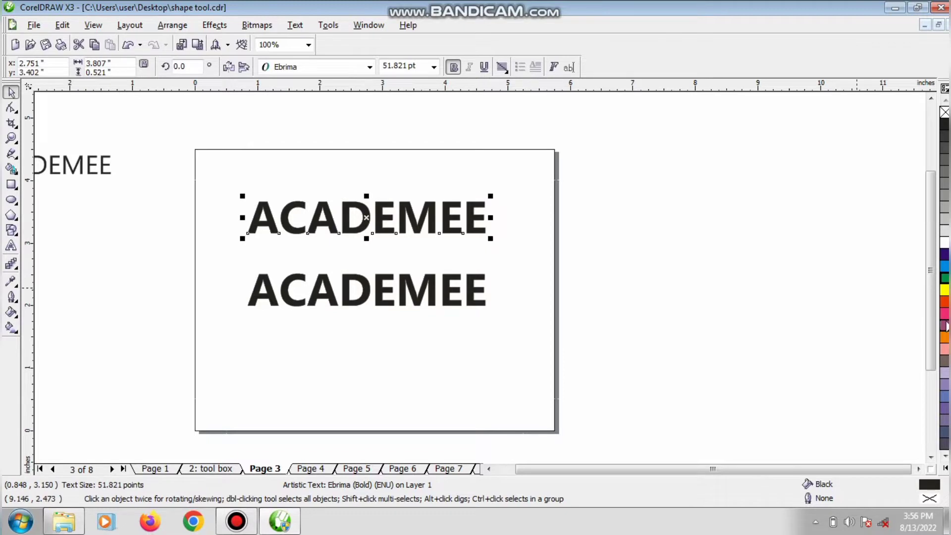
pyautogui.click(944, 301)
pyautogui.click(368, 292)
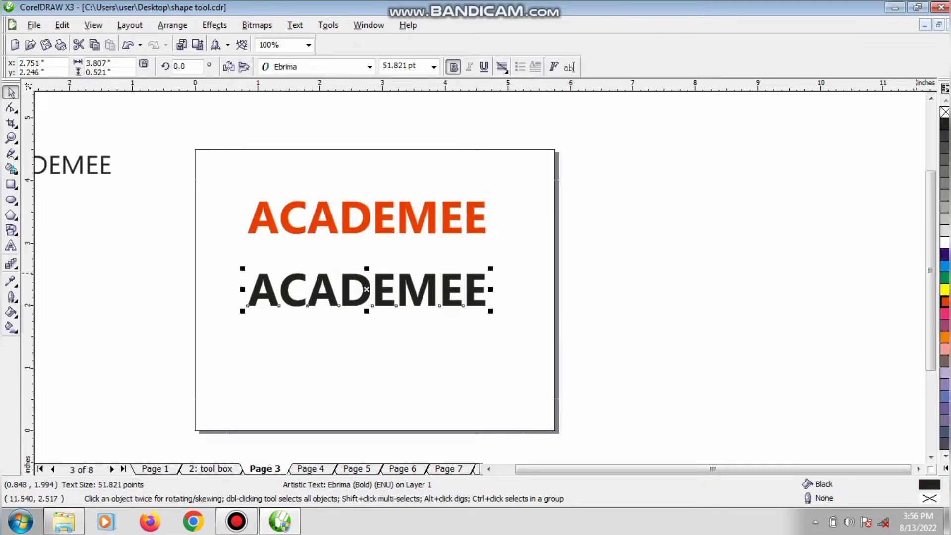
pyautogui.click(944, 255)
pyautogui.click(555, 229)
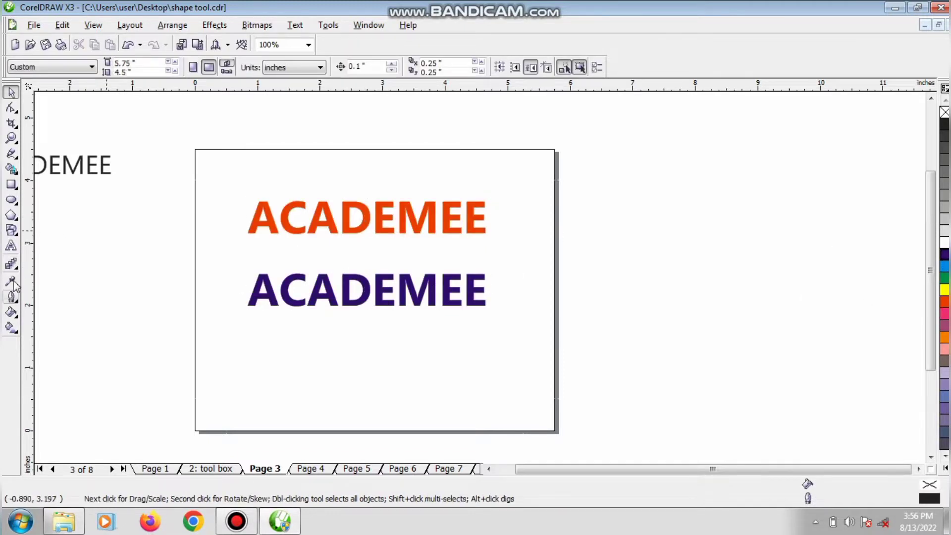
# Blend the red text into the blue text with 20 steps and move the blue text closer to the red one.
pyautogui.click(13, 267)
pyautogui.click(37, 271)
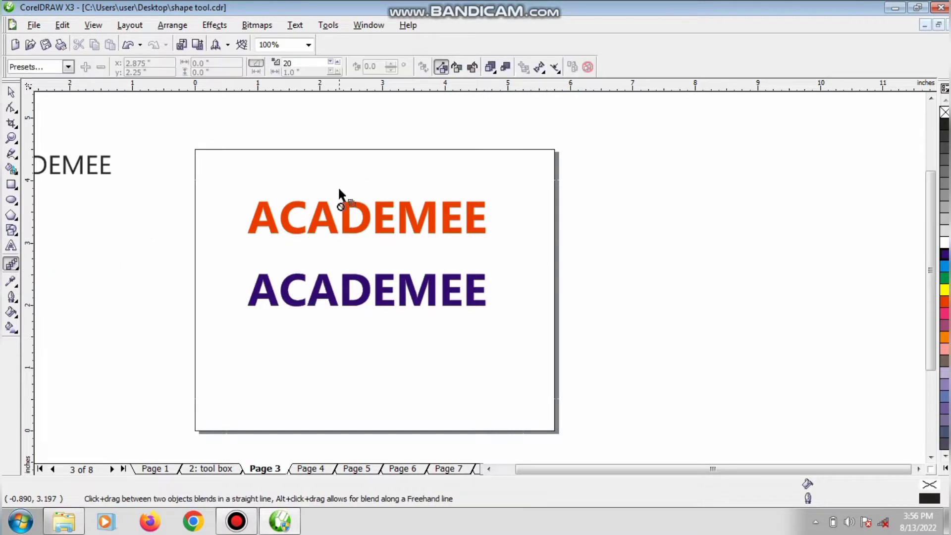
pyautogui.moveTo(362, 233); pyautogui.dragTo(364, 297)
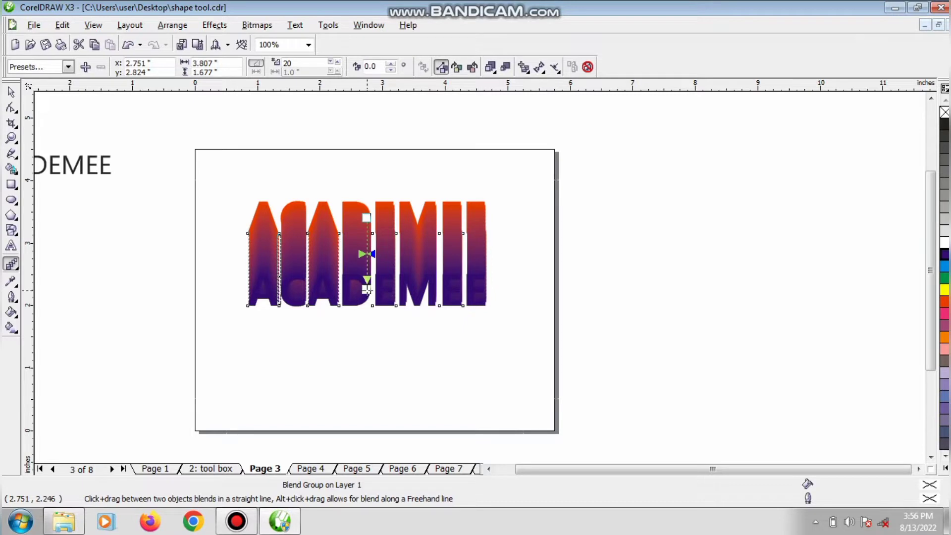
pyautogui.moveTo(367, 289); pyautogui.dragTo(366, 263)
# Give the blend group a white 2.0 pt outline placed behind the fill.
pyautogui.press('space')
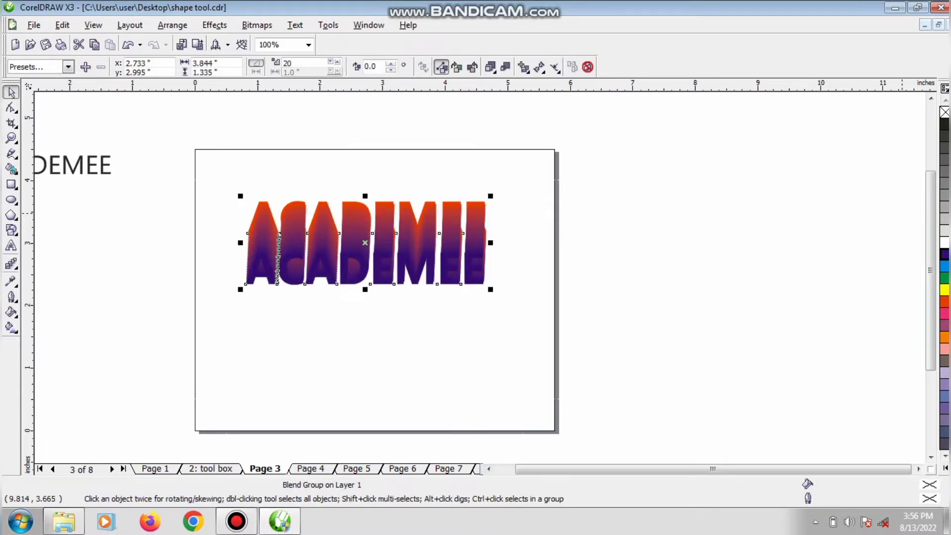
pyautogui.rightClick(945, 242)
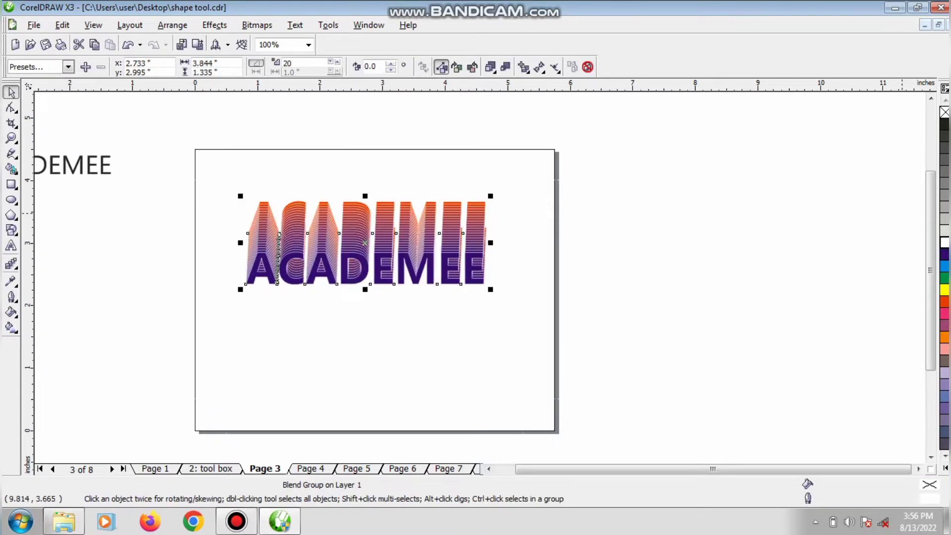
pyautogui.click(10, 303)
pyautogui.click(32, 305)
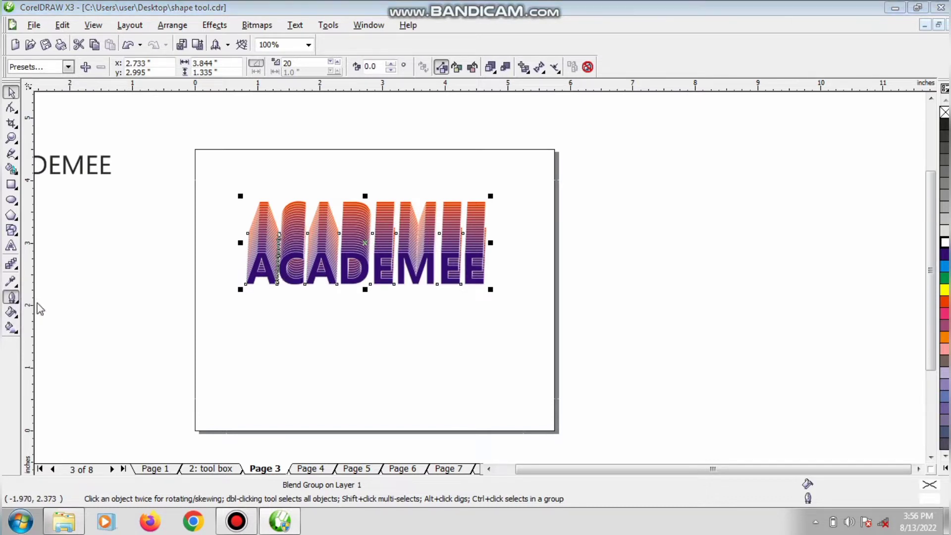
pyautogui.click(400, 186)
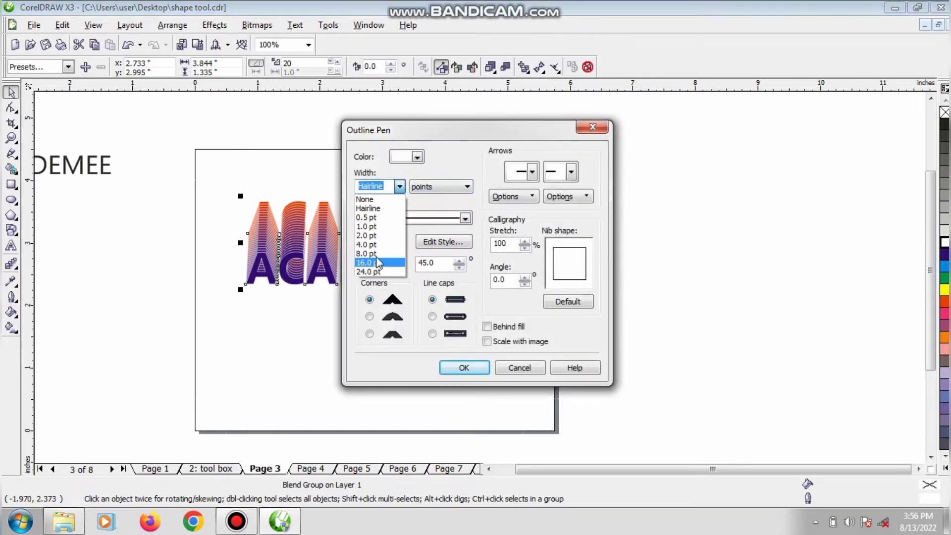
pyautogui.click(380, 237)
pyautogui.click(487, 326)
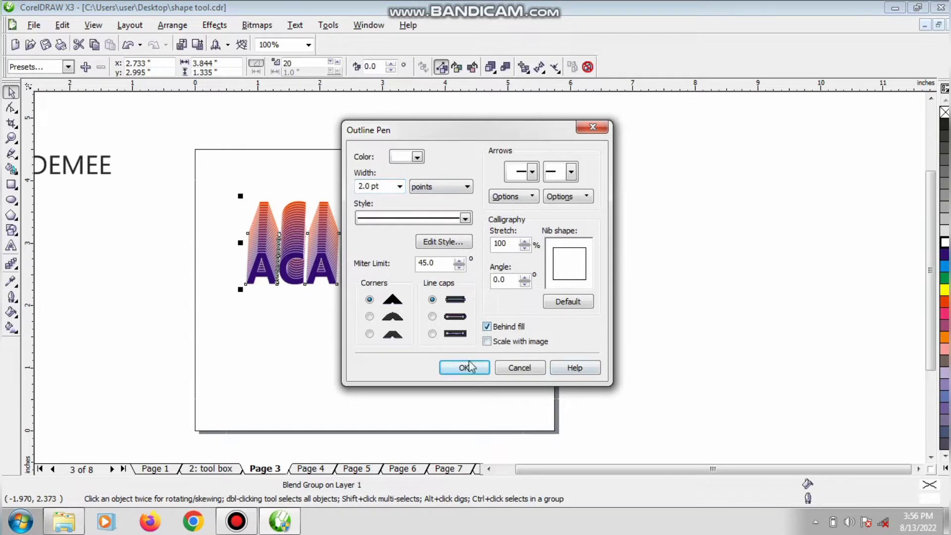
pyautogui.click(464, 368)
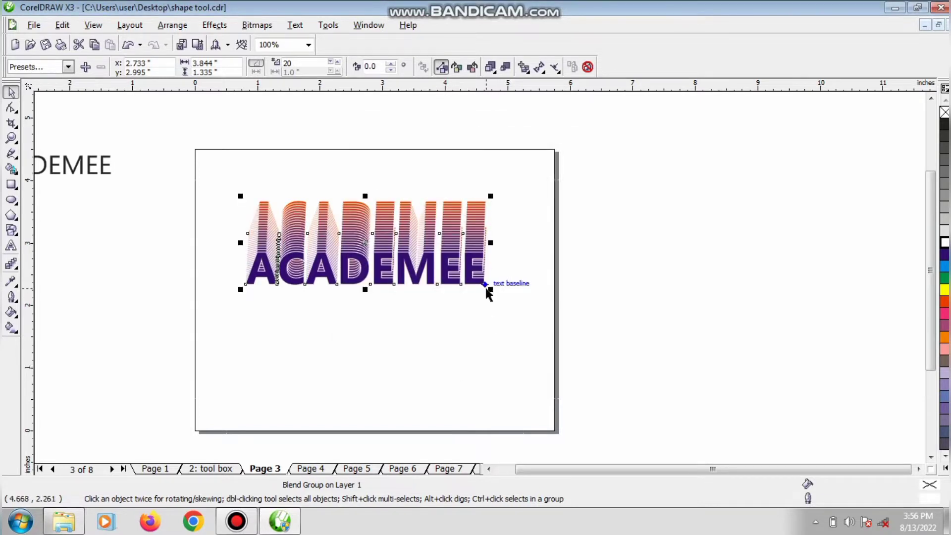
# Lengthen the blend by moving its blue text down, and set a counterclockwise blend for rainbow colors.
pyautogui.click(11, 264)
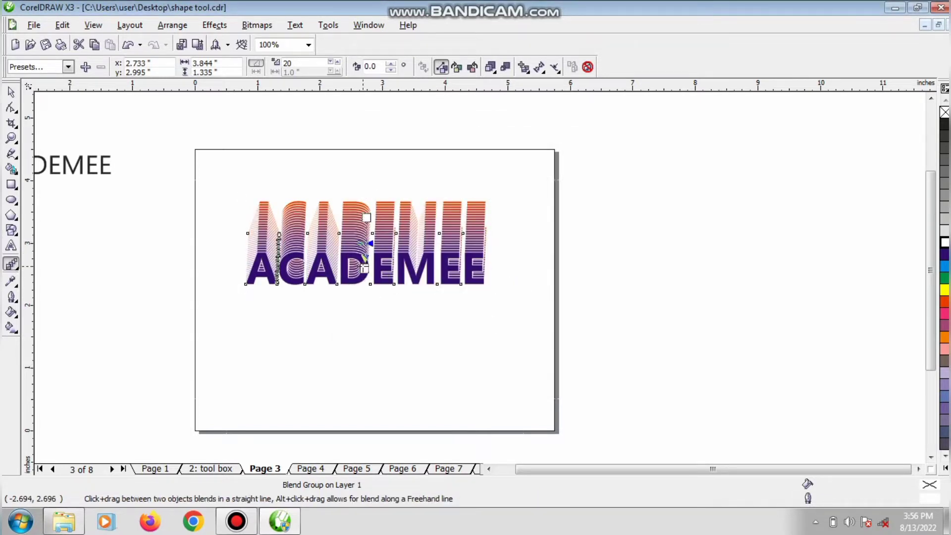
pyautogui.moveTo(365, 268); pyautogui.dragTo(362, 307)
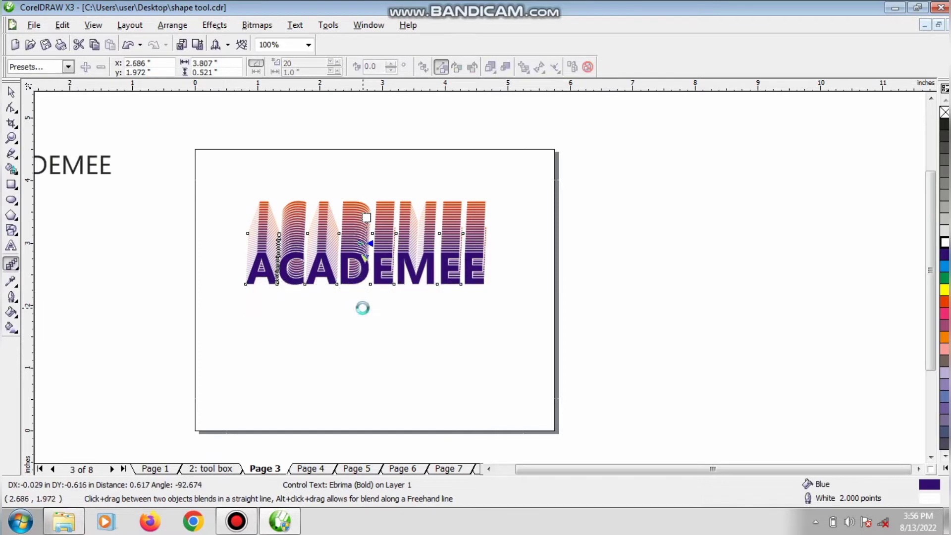
pyautogui.click(456, 67)
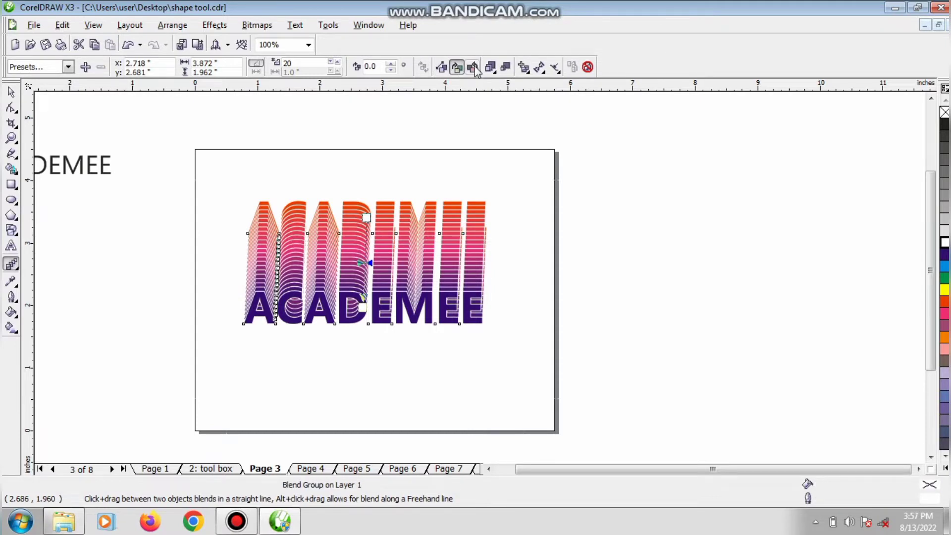
pyautogui.click(473, 67)
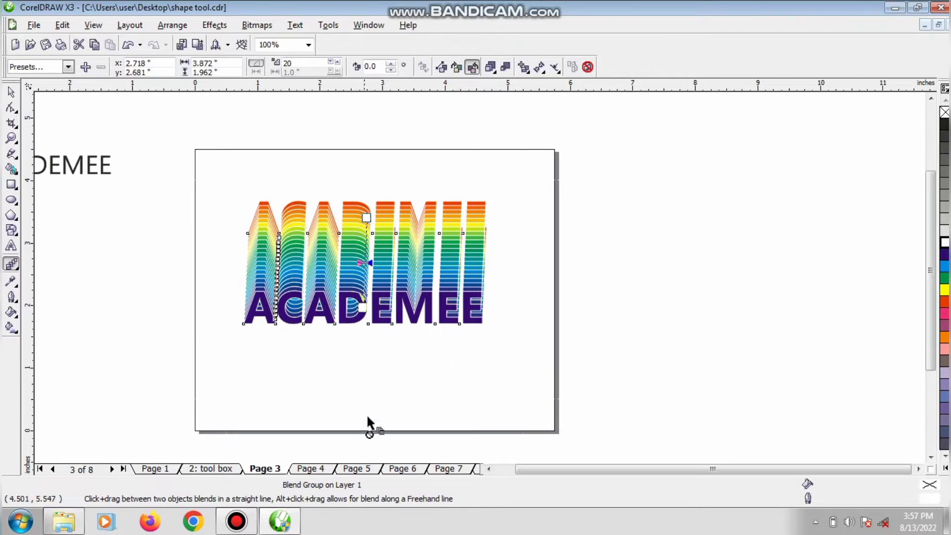
# Reposition the blend's end texts so the rainbow trail slants from the blue text up to the right.
pyautogui.moveTo(363, 307); pyautogui.dragTo(548, 213)
pyautogui.press('space')
pyautogui.click(596, 275)
pyautogui.moveTo(479, 211); pyautogui.dragTo(448, 184)
pyautogui.moveTo(514, 134); pyautogui.dragTo(453, 228)
# Group all the objects of the rainbow blend and move the group off the page to its right.
pyautogui.moveTo(221, 135); pyautogui.dragTo(744, 467)
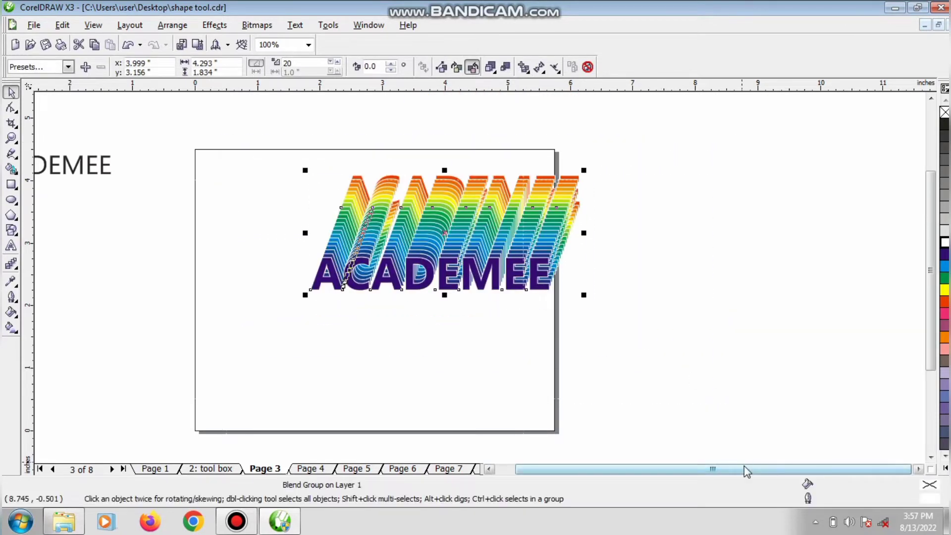
pyautogui.hotkey('ctrl', 'g')
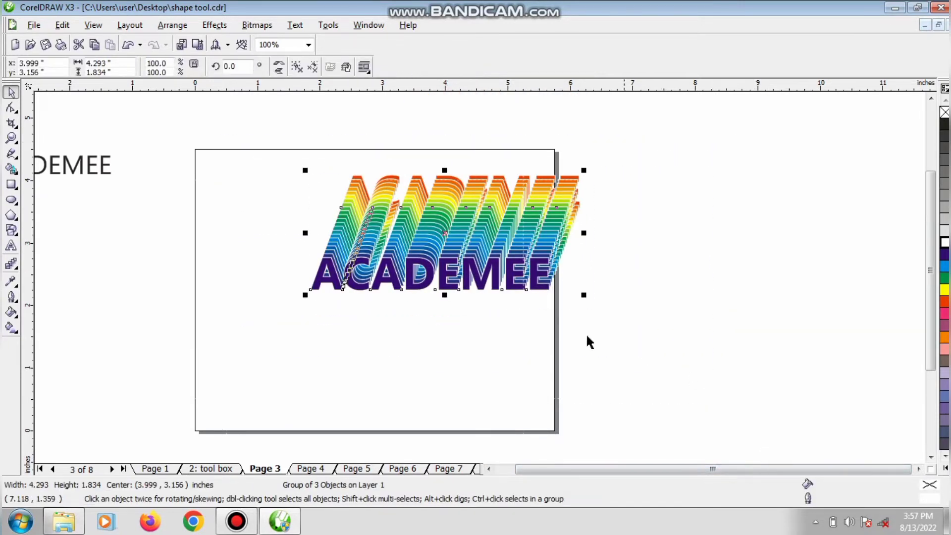
pyautogui.moveTo(467, 276); pyautogui.dragTo(388, 270)
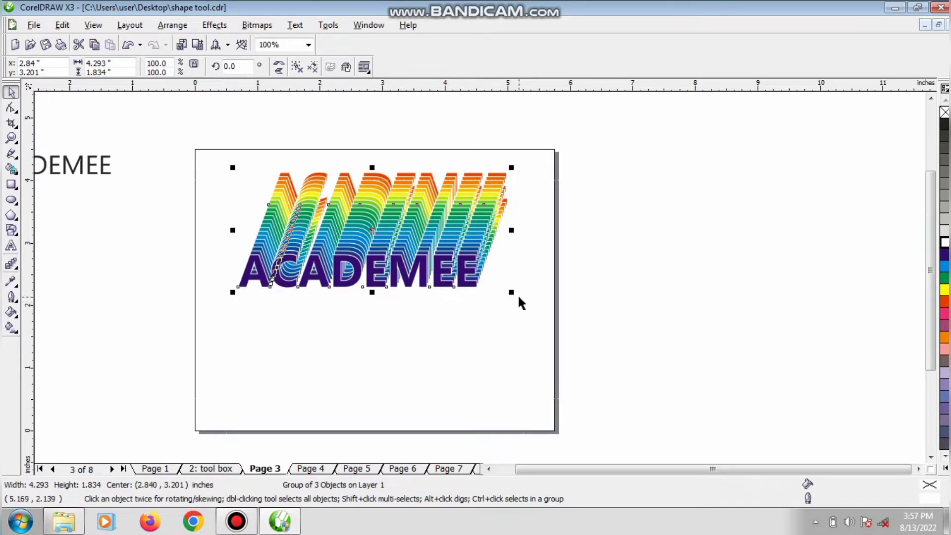
pyautogui.moveTo(470, 267); pyautogui.dragTo(834, 211)
# Copy the plain ACADEMEE text from beside the page onto it and enlarge the copy to about 66 pt.
pyautogui.moveTo(63, 170); pyautogui.dragTo(435, 276)
pyautogui.rightClick(435, 275)
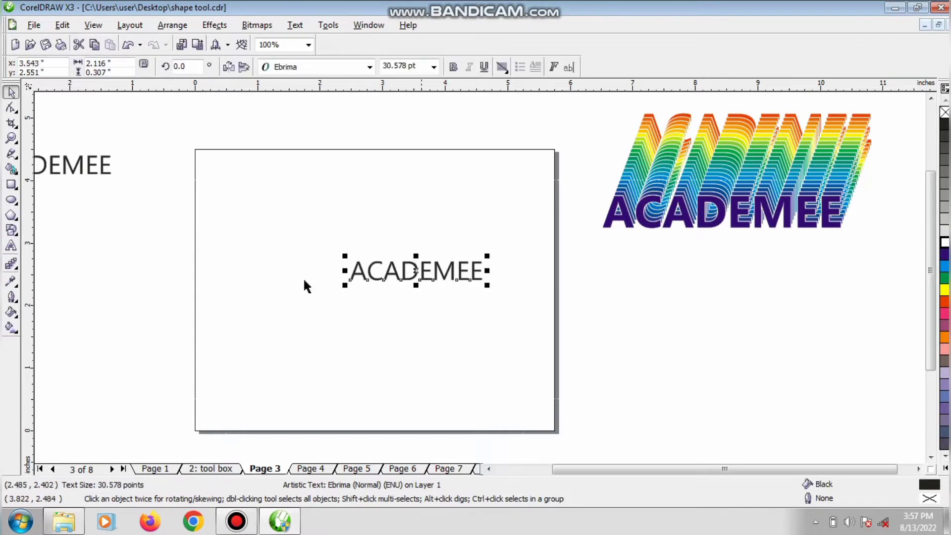
pyautogui.click(11, 263)
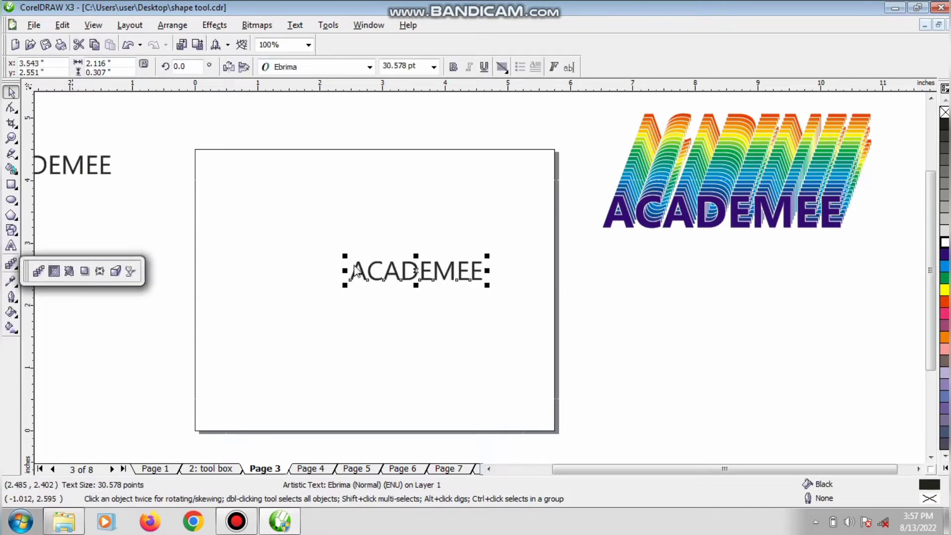
pyautogui.click(346, 283)
pyautogui.moveTo(344, 286); pyautogui.dragTo(224, 378)
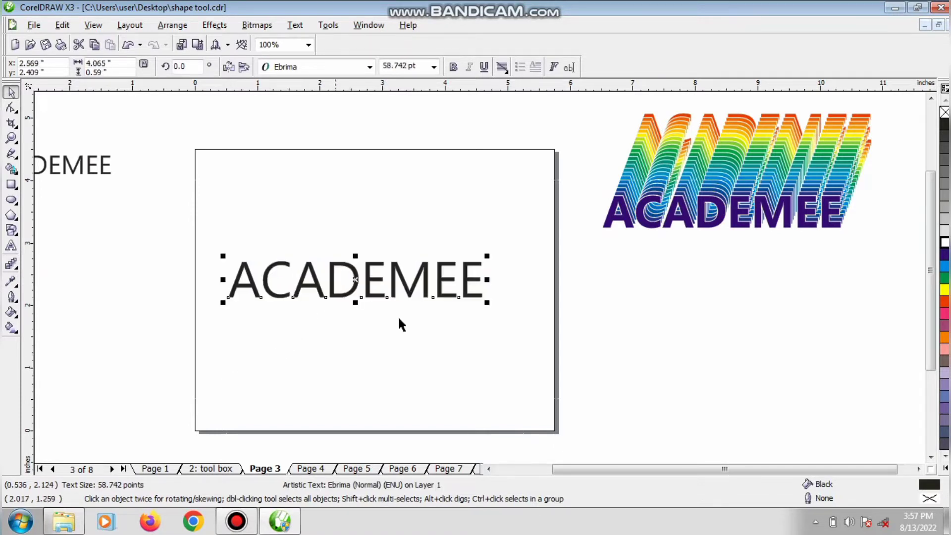
pyautogui.moveTo(488, 304); pyautogui.dragTo(539, 337)
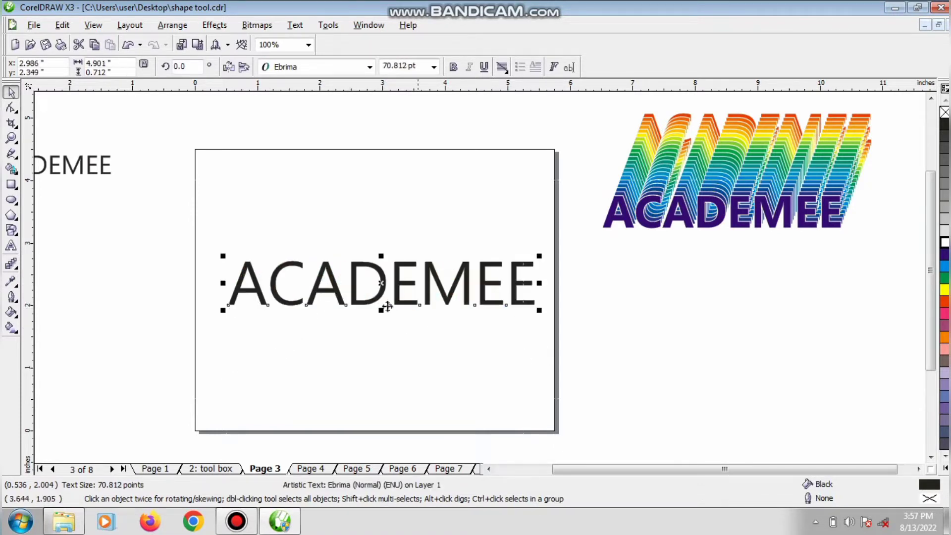
pyautogui.moveTo(223, 310); pyautogui.dragTo(242, 308)
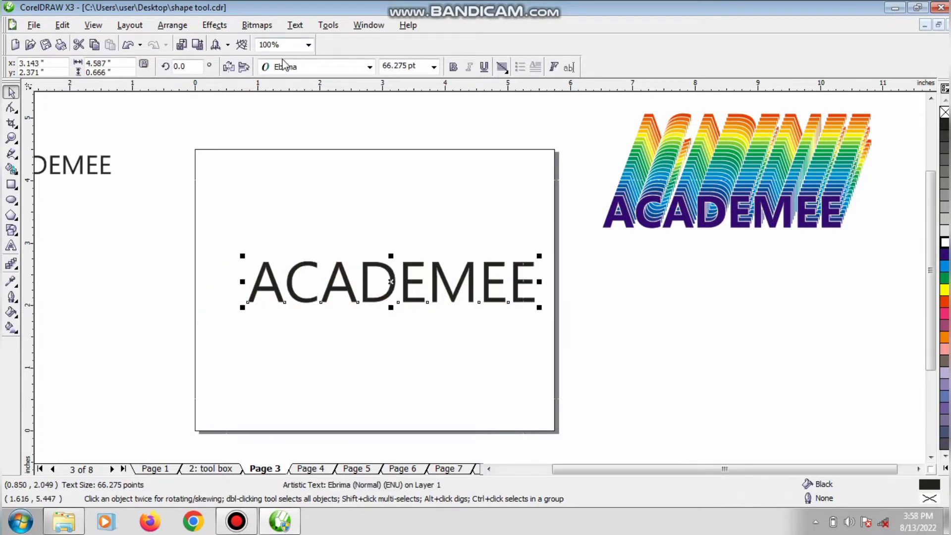
# Change the enlarged text's font to Arial Black and shift it left and slightly down on the page.
pyautogui.click(287, 68)
pyautogui.click(302, 111)
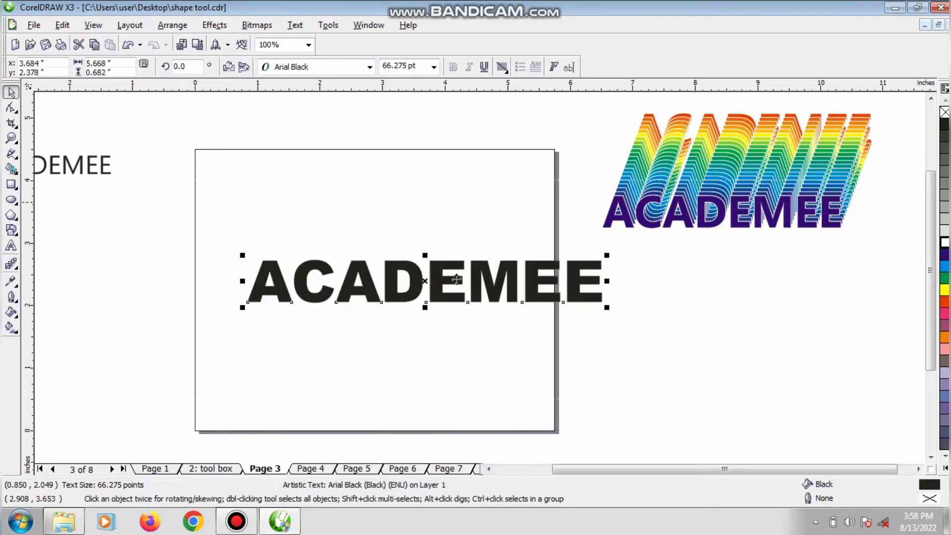
pyautogui.moveTo(443, 281); pyautogui.dragTo(411, 293)
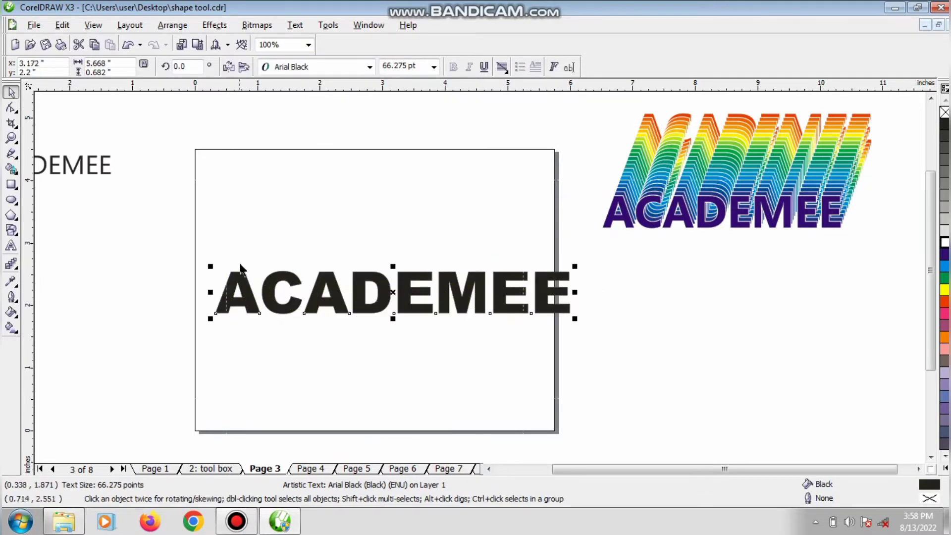
# Apply a contour to the Arial Black text and set its direction to the center.
pyautogui.click(13, 268)
pyautogui.click(57, 274)
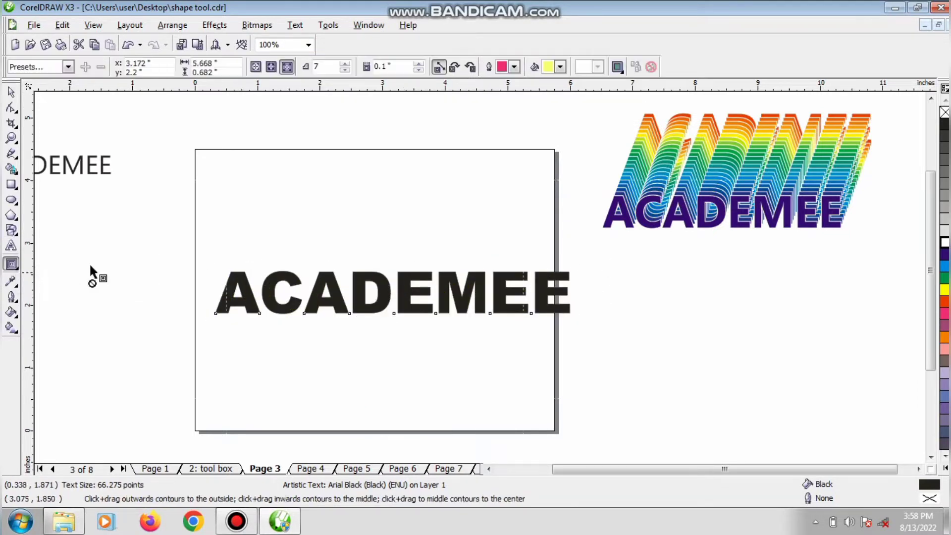
pyautogui.moveTo(271, 303); pyautogui.dragTo(306, 317)
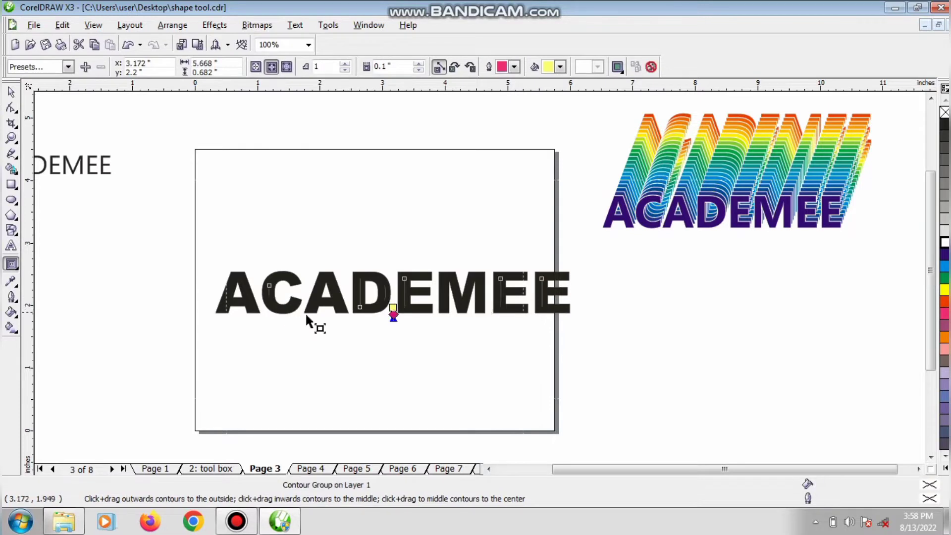
pyautogui.moveTo(394, 300); pyautogui.dragTo(355, 319)
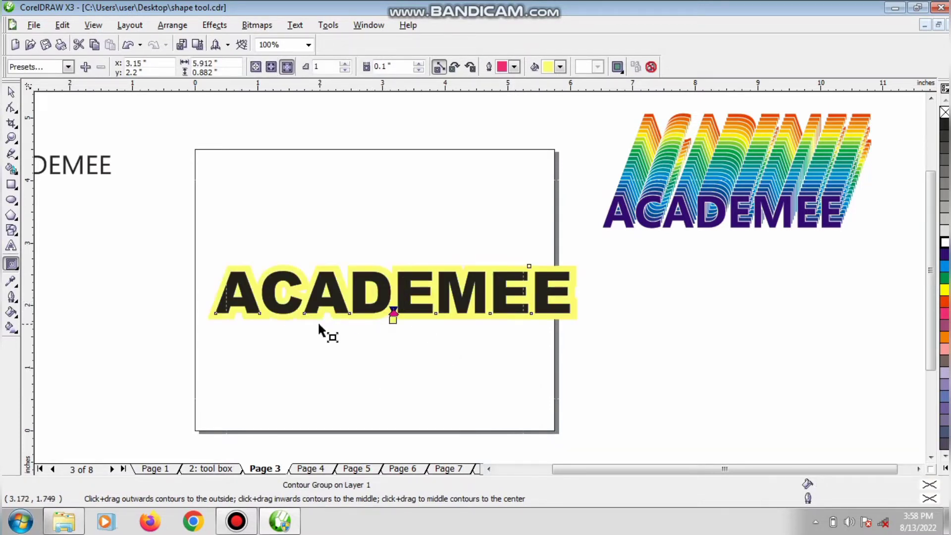
pyautogui.click(256, 67)
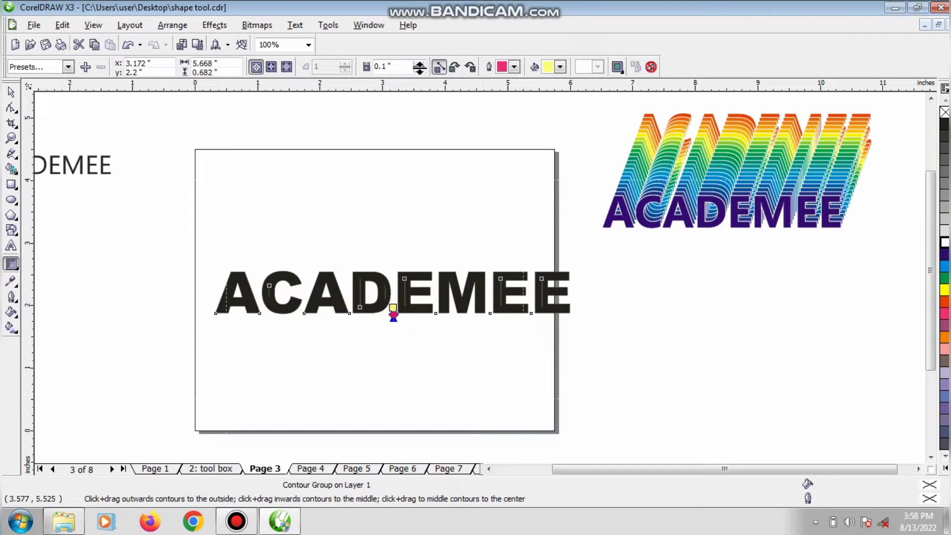
# Set the contour offset to 0.051 inches and fill the contoured text with red.
pyautogui.click(419, 64)
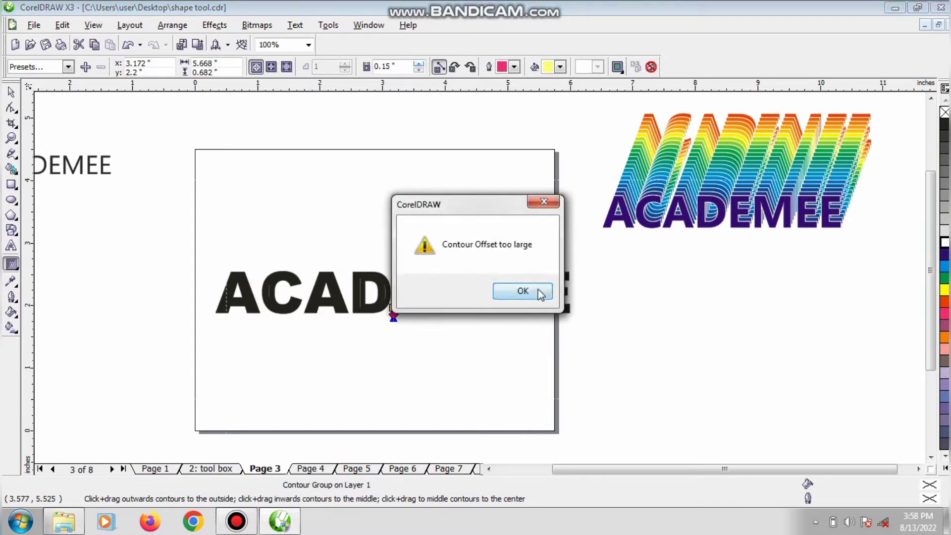
pyautogui.click(538, 291)
pyautogui.click(418, 71)
pyautogui.click(418, 71)
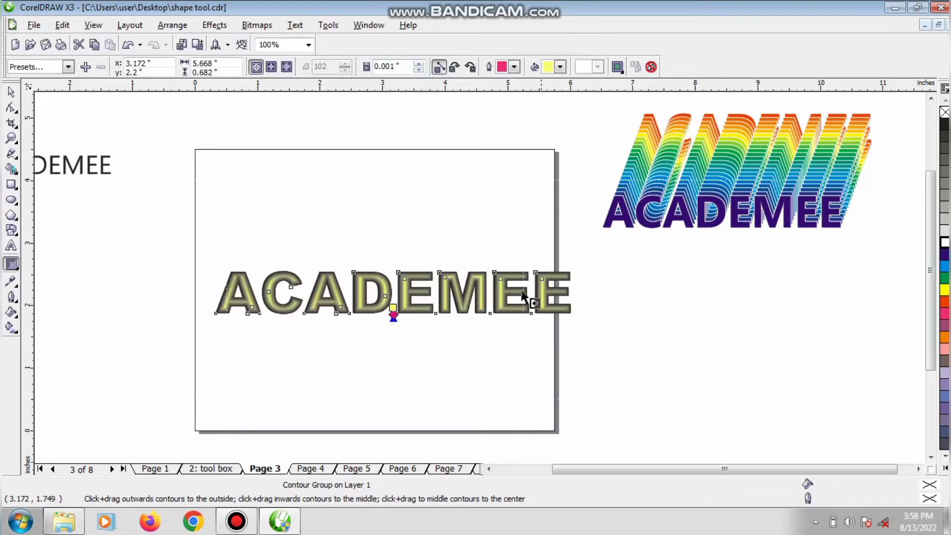
pyautogui.click(418, 64)
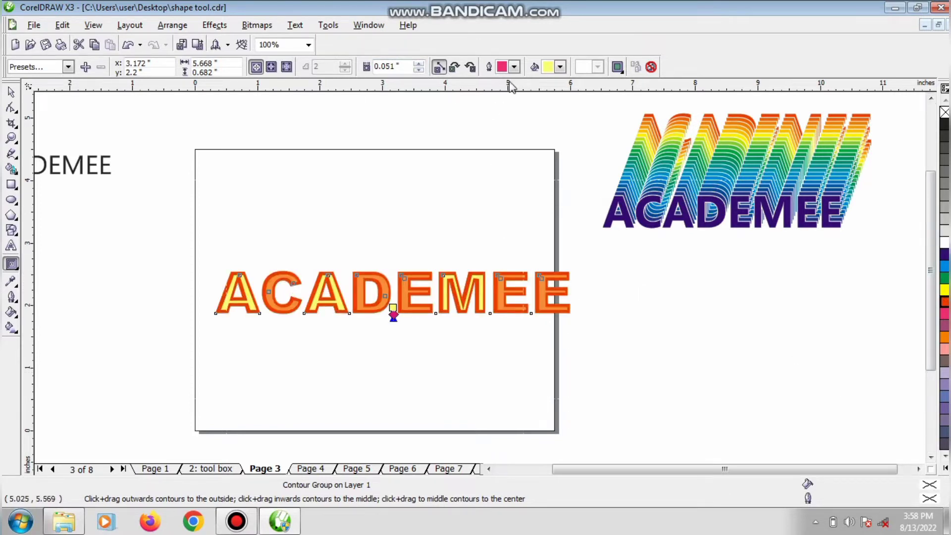
# Set the contour's outline color to dark purple-blue and its fill color to magenta-purple.
pyautogui.click(515, 68)
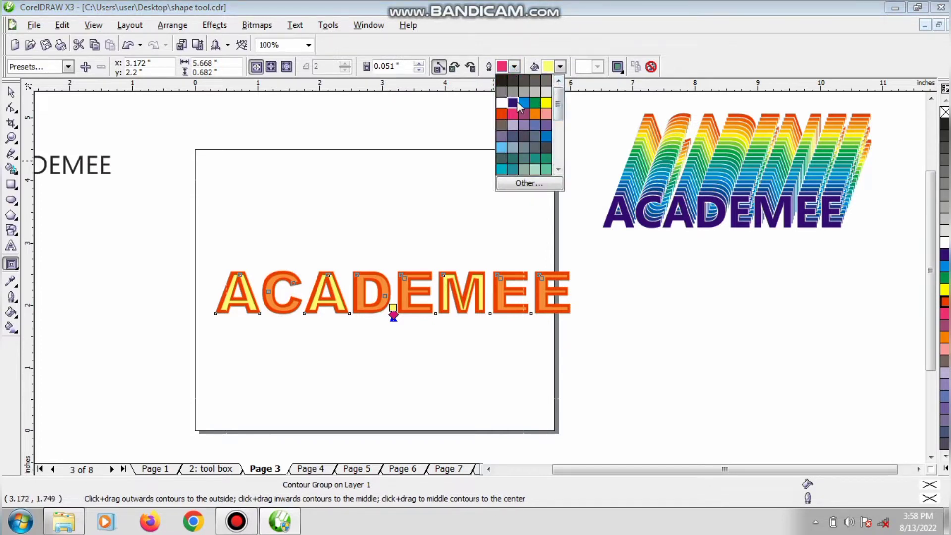
pyautogui.click(515, 101)
pyautogui.click(560, 67)
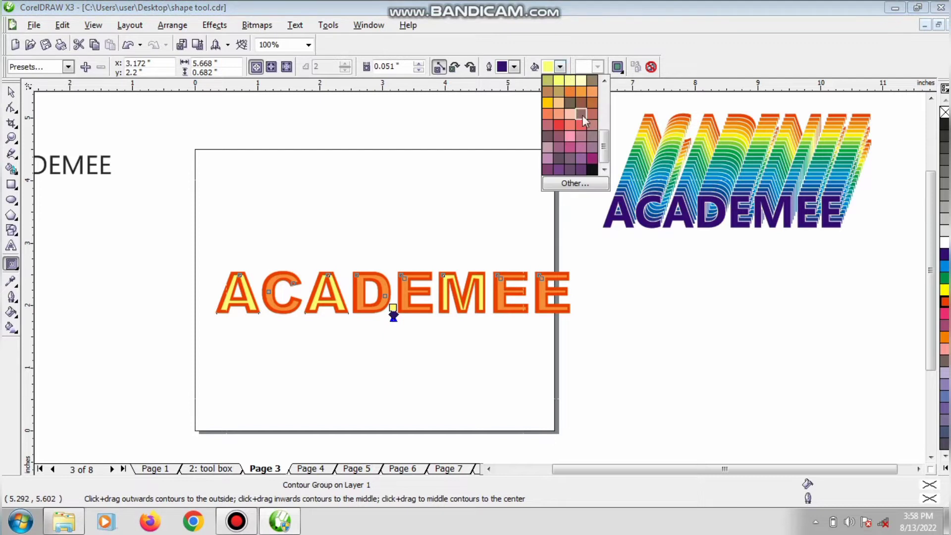
pyautogui.click(588, 158)
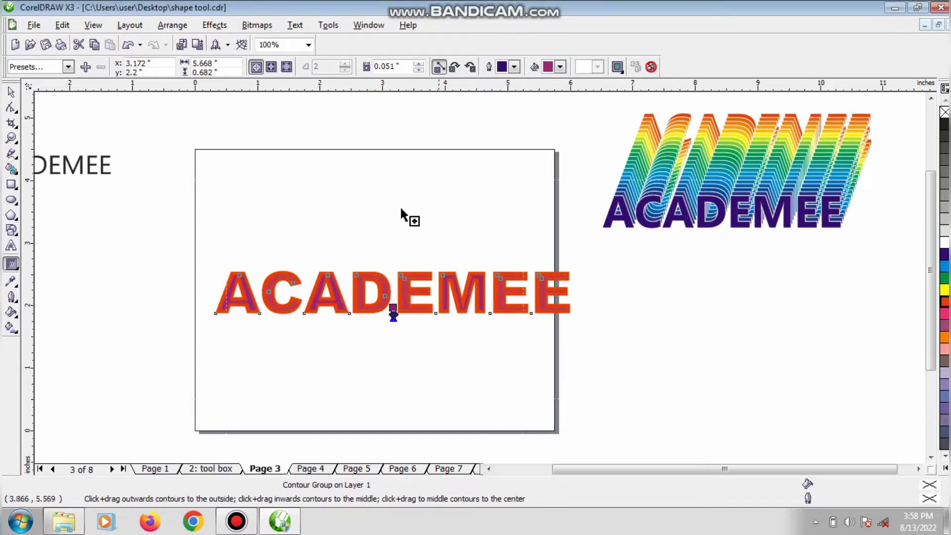
# Reduce the contour offset to 0.001 inches and change the contour fill color to white.
pyautogui.click(355, 306)
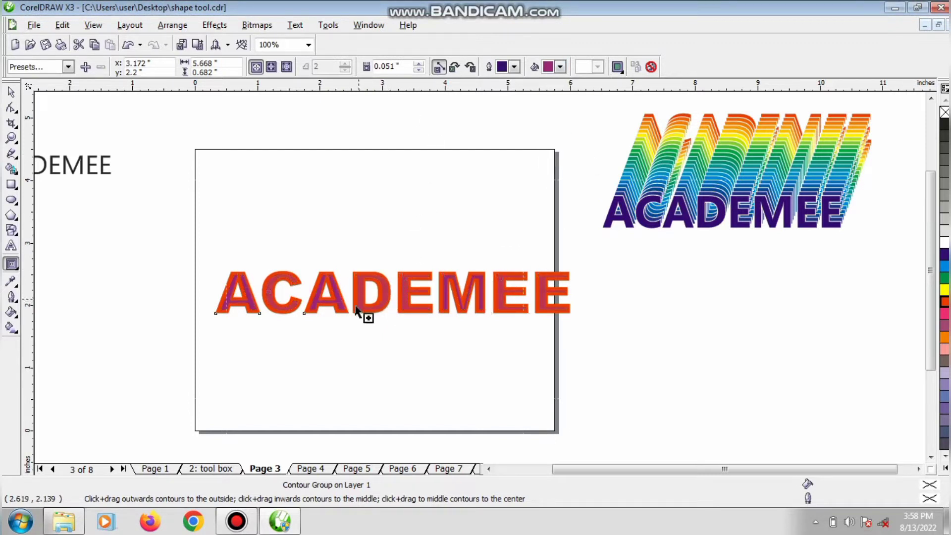
pyautogui.click(419, 64)
pyautogui.click(419, 69)
pyautogui.click(560, 67)
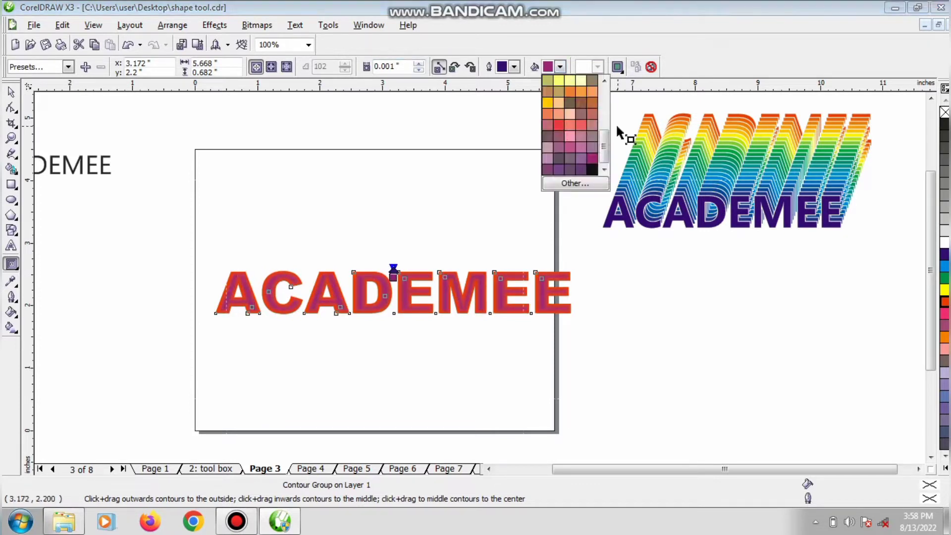
pyautogui.scroll(3, 575, 124)
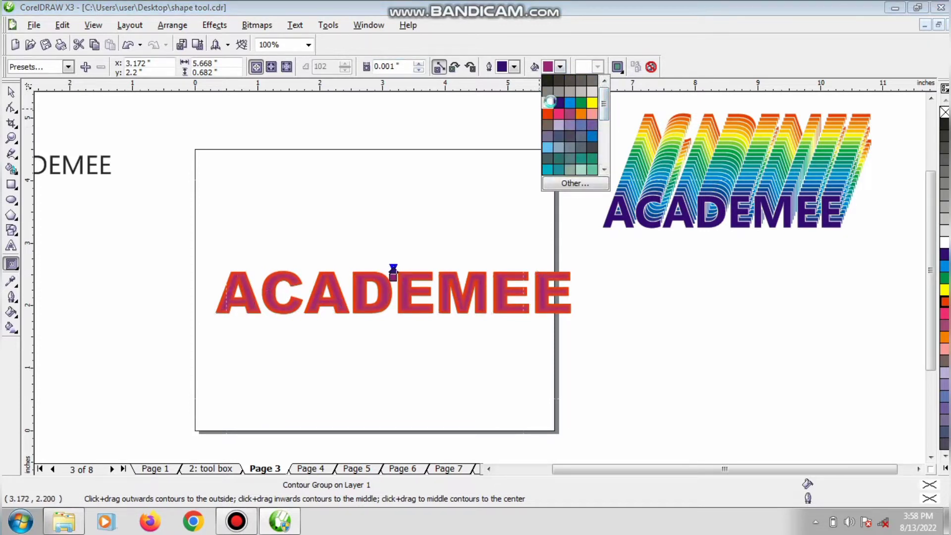
pyautogui.click(549, 102)
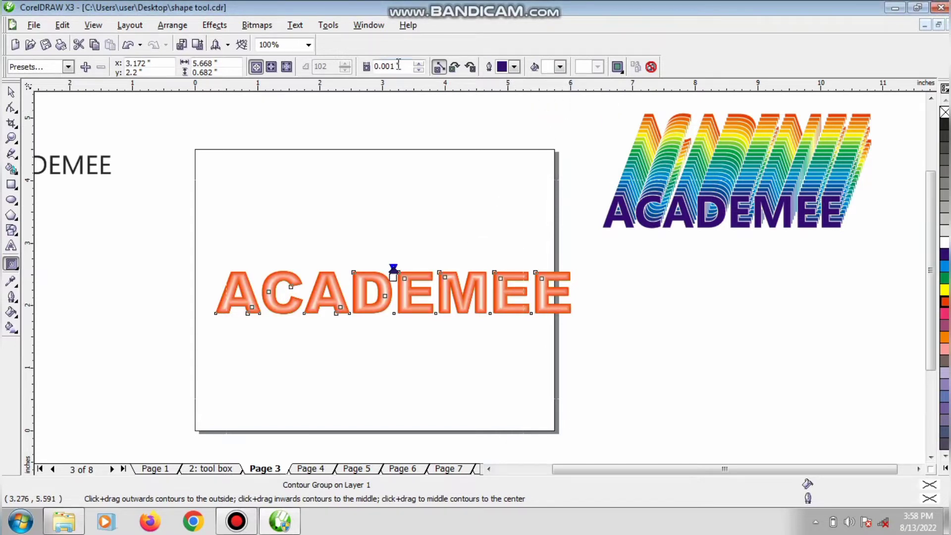
# Try the clockwise and counterclockwise contour color progressions on the text.
pyautogui.click(451, 69)
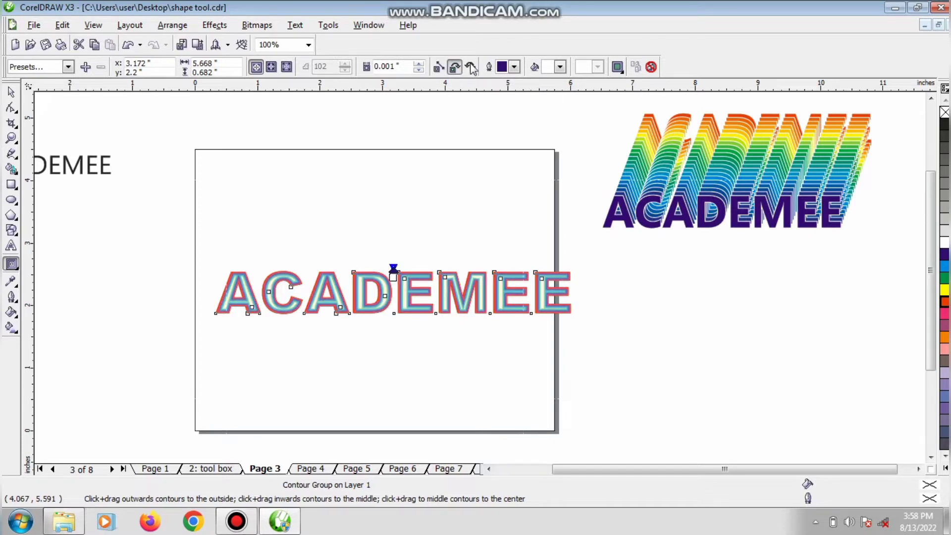
pyautogui.click(469, 69)
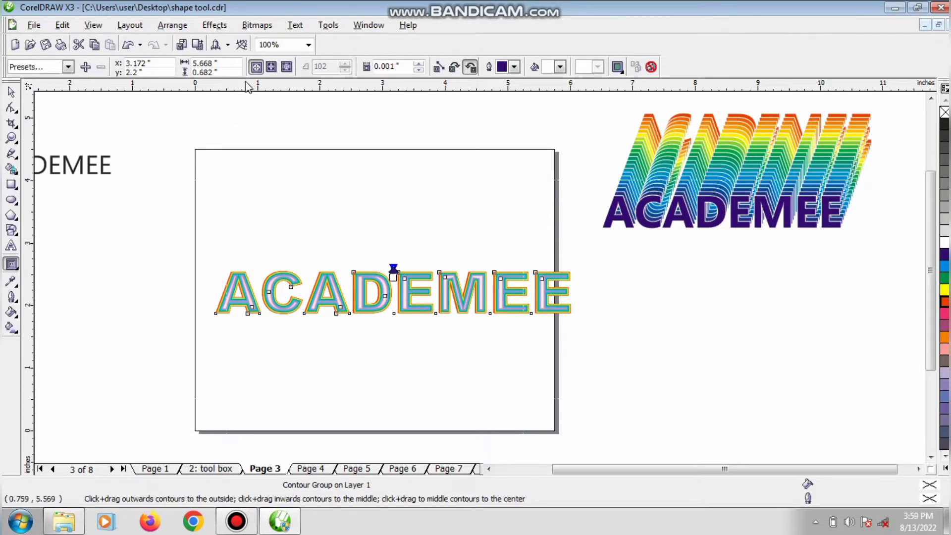
# Try the inside and outside contour directions, raising the outside contour to 108 steps.
pyautogui.click(272, 67)
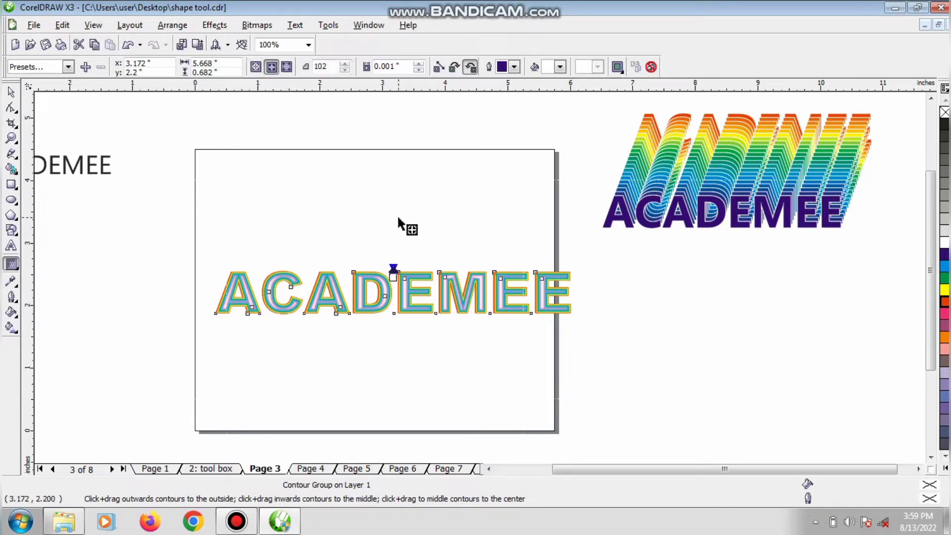
pyautogui.click(286, 67)
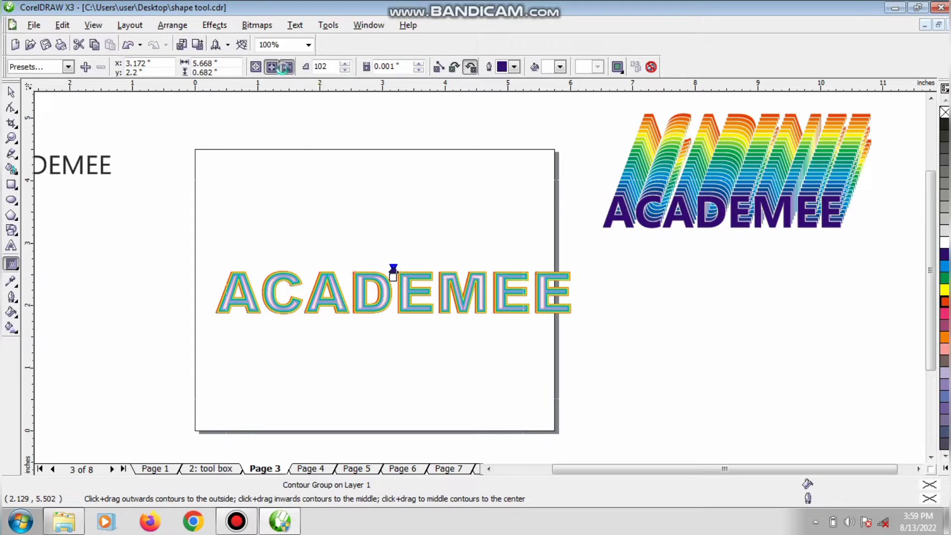
pyautogui.click(344, 64)
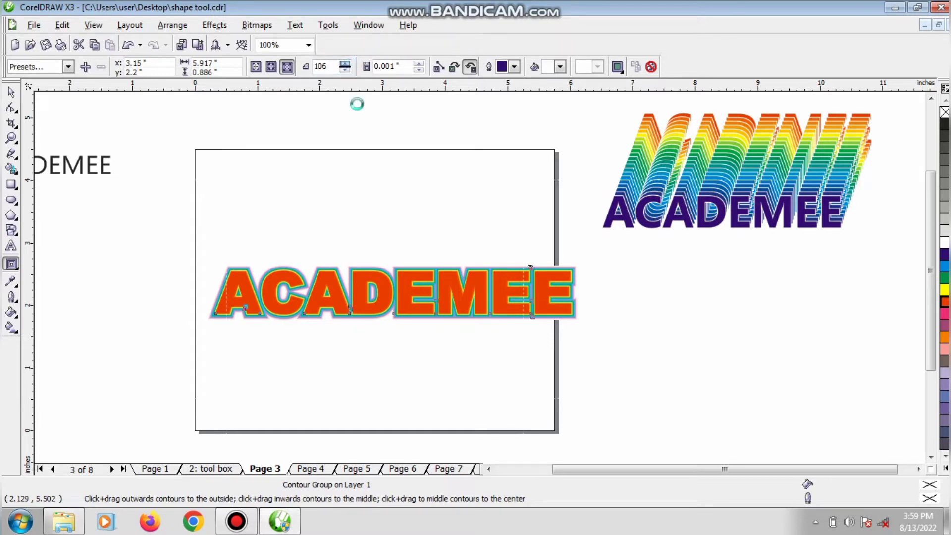
pyautogui.click(345, 64)
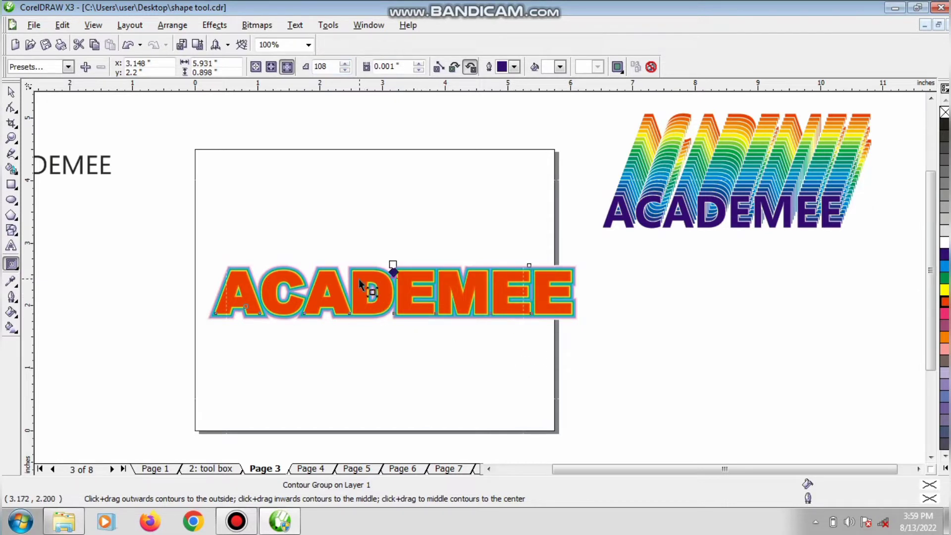
# Return the contour to the center direction and linear color progression.
pyautogui.moveTo(359, 280); pyautogui.dragTo(365, 299)
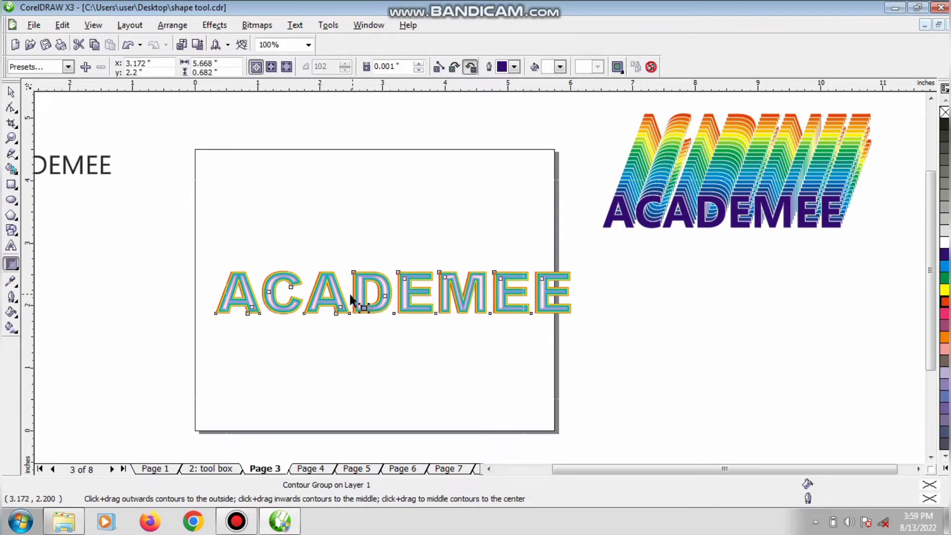
pyautogui.click(439, 66)
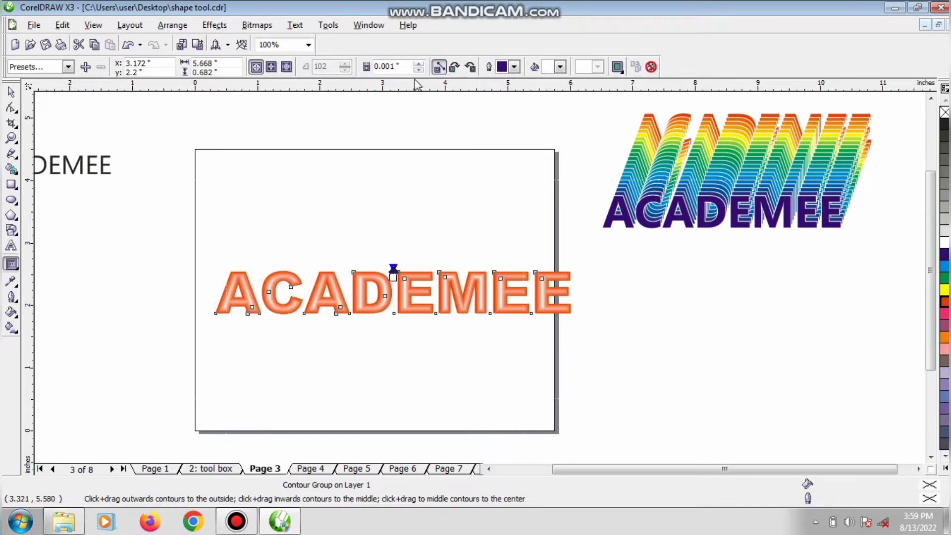
# Give the contoured text a white 2.0 pt outline placed behind the fill.
pyautogui.press('space')
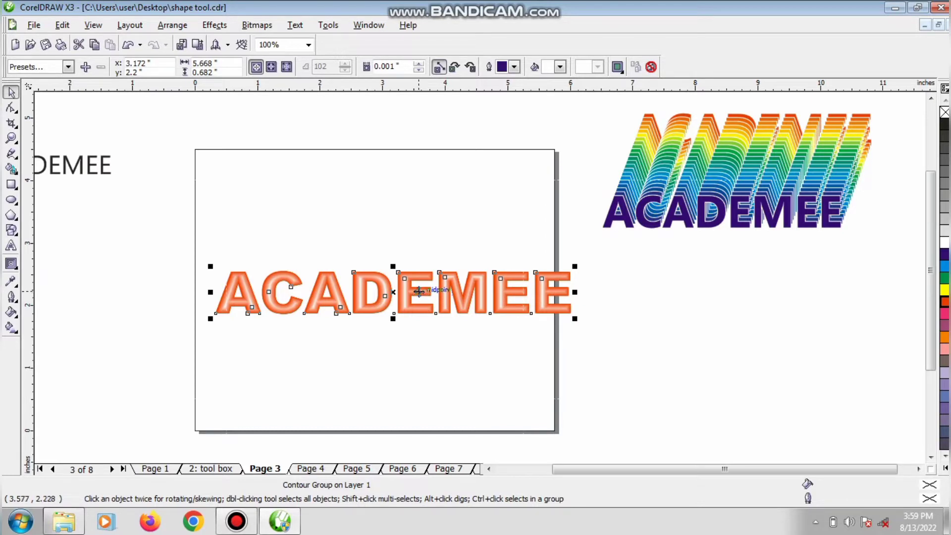
pyautogui.press('F12')
pyautogui.click(399, 186)
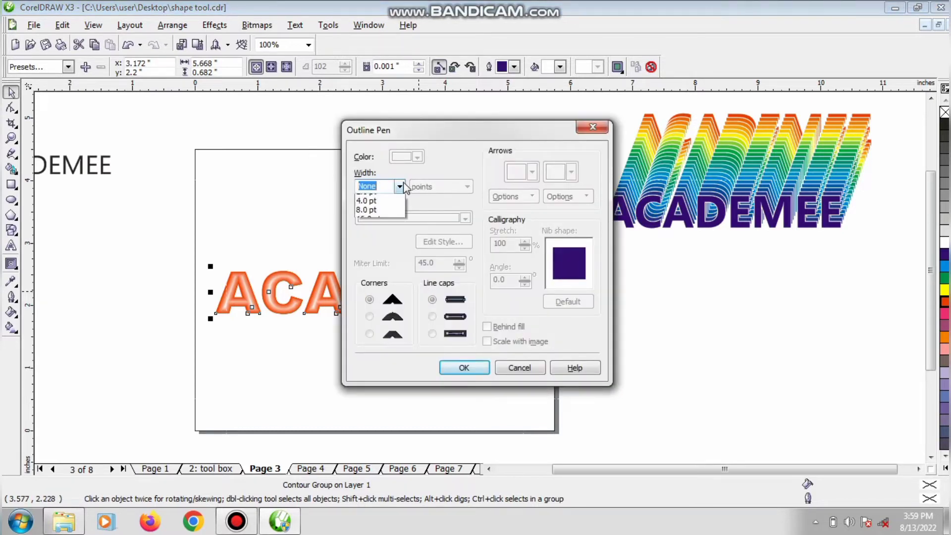
pyautogui.click(377, 238)
pyautogui.click(417, 157)
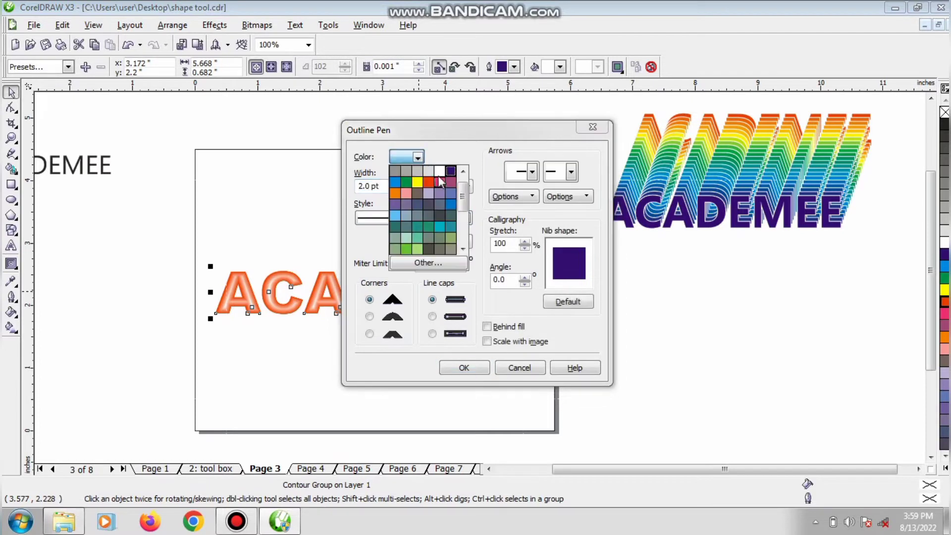
pyautogui.click(440, 171)
pyautogui.click(487, 327)
pyautogui.click(465, 367)
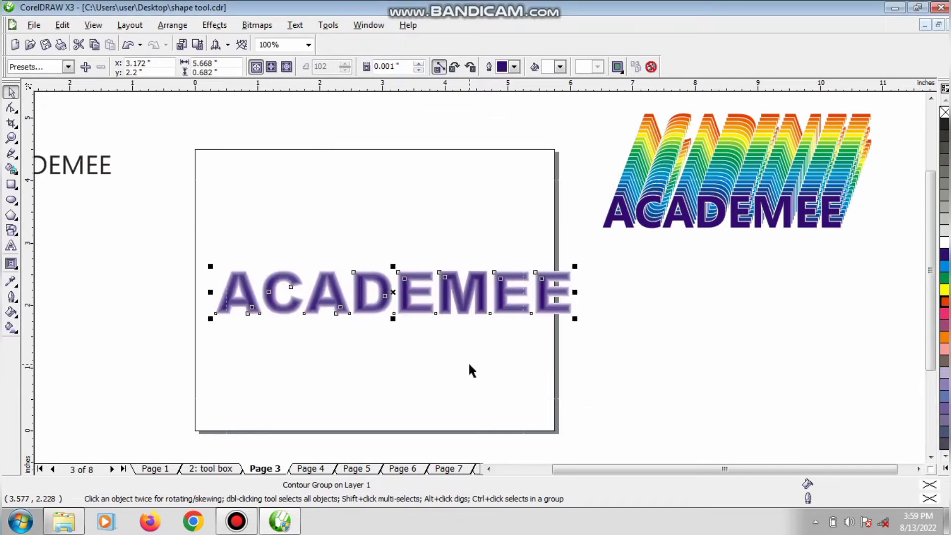
# Enlarge the contoured text to about 6.01 inches wide and move it up and left on the page.
pyautogui.moveTo(575, 319); pyautogui.dragTo(609, 346)
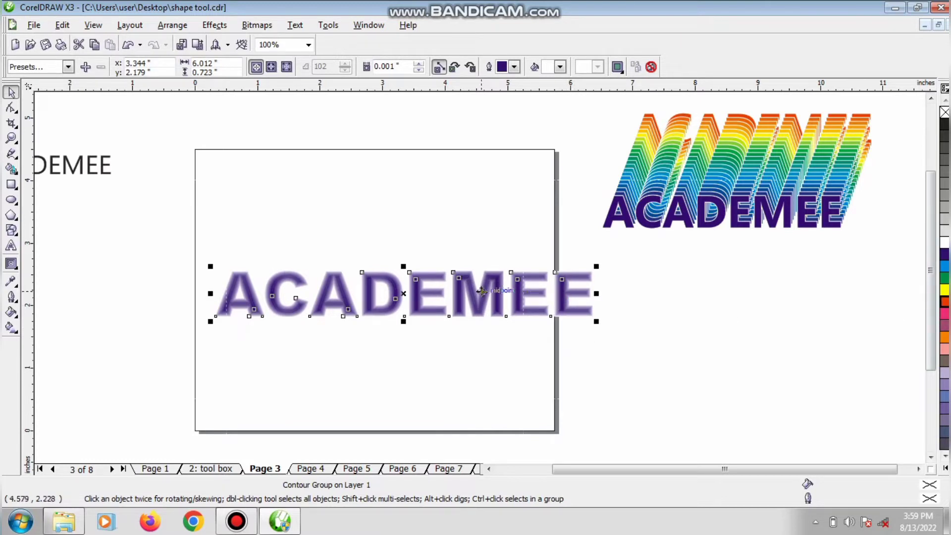
pyautogui.moveTo(483, 291); pyautogui.dragTo(440, 259)
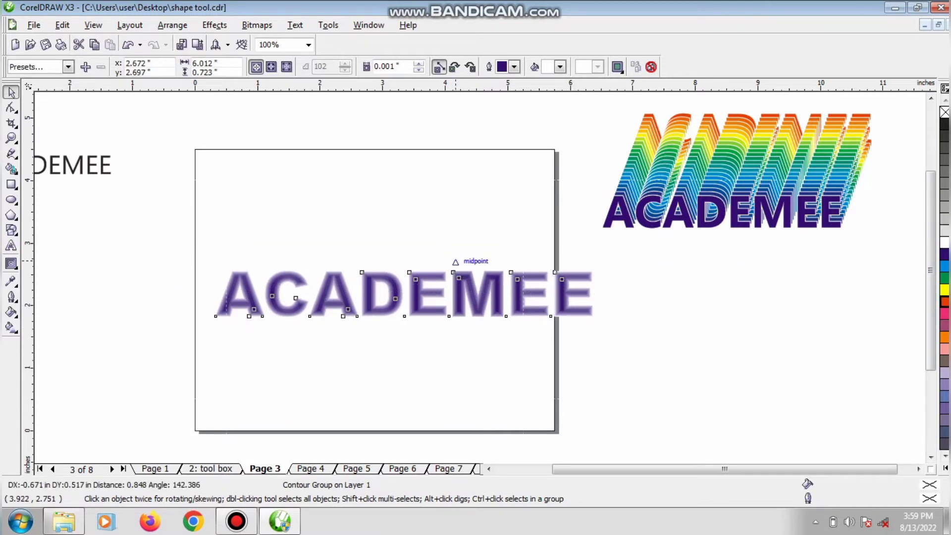
# Try yellow, white and red as outline colors for the contoured text.
pyautogui.click(944, 292)
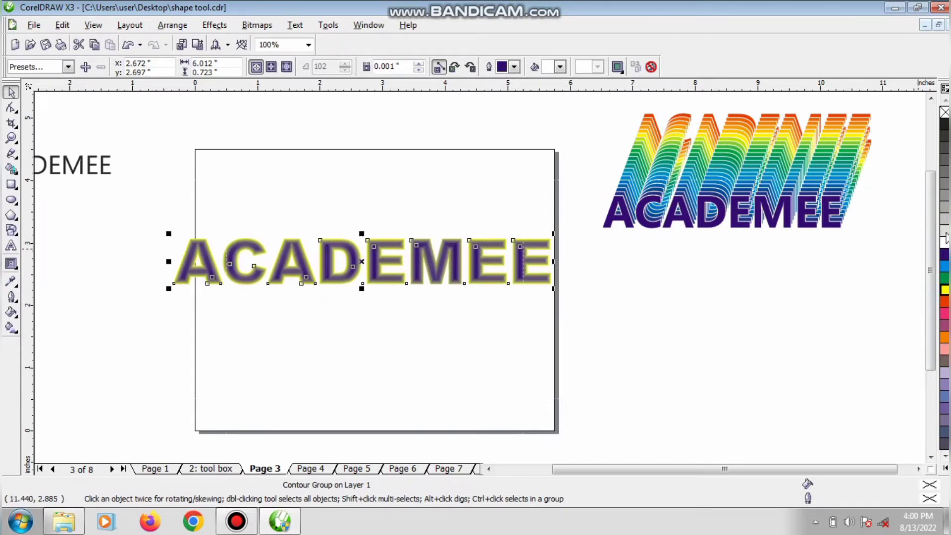
pyautogui.click(945, 243)
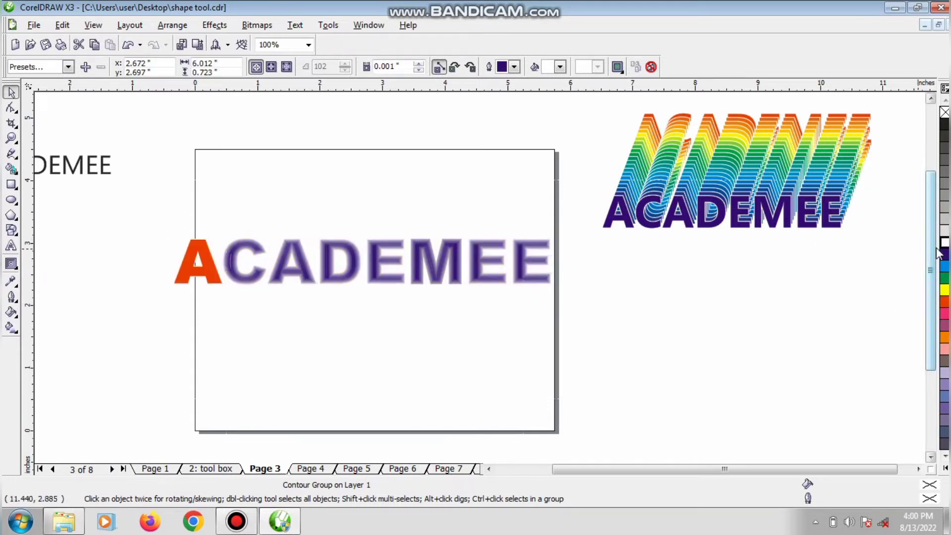
pyautogui.click(944, 299)
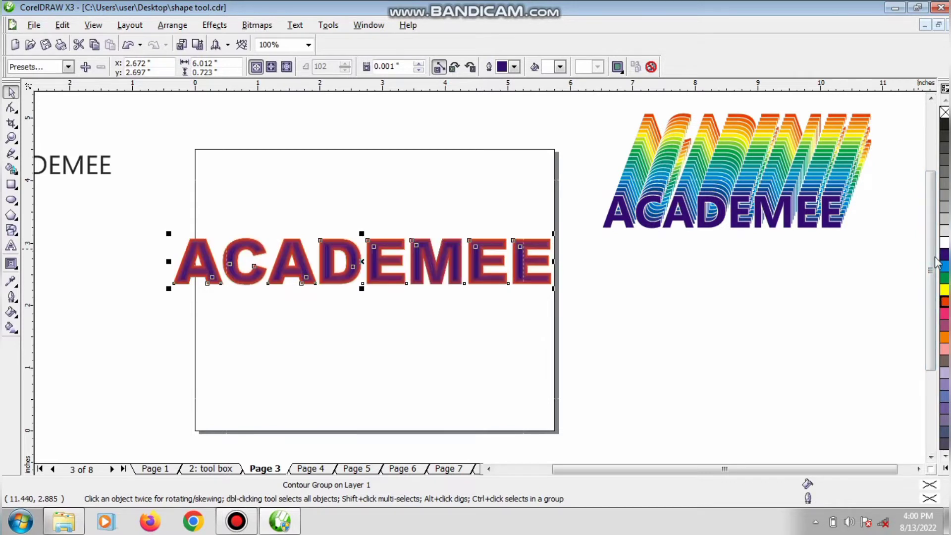
# Set the contoured text's outline to green and move the text to the top of the page.
pyautogui.click(943, 276)
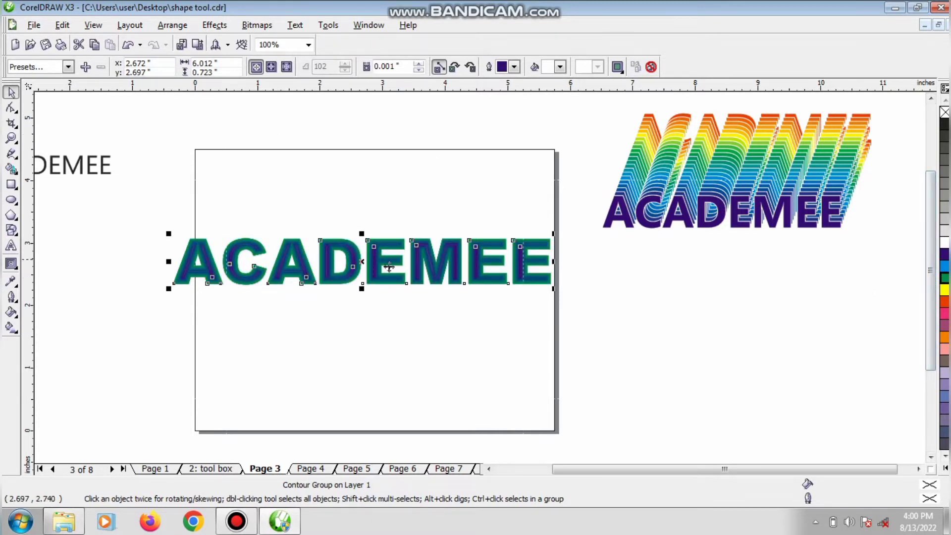
pyautogui.moveTo(327, 261); pyautogui.dragTo(363, 179)
pyautogui.moveTo(242, 528)
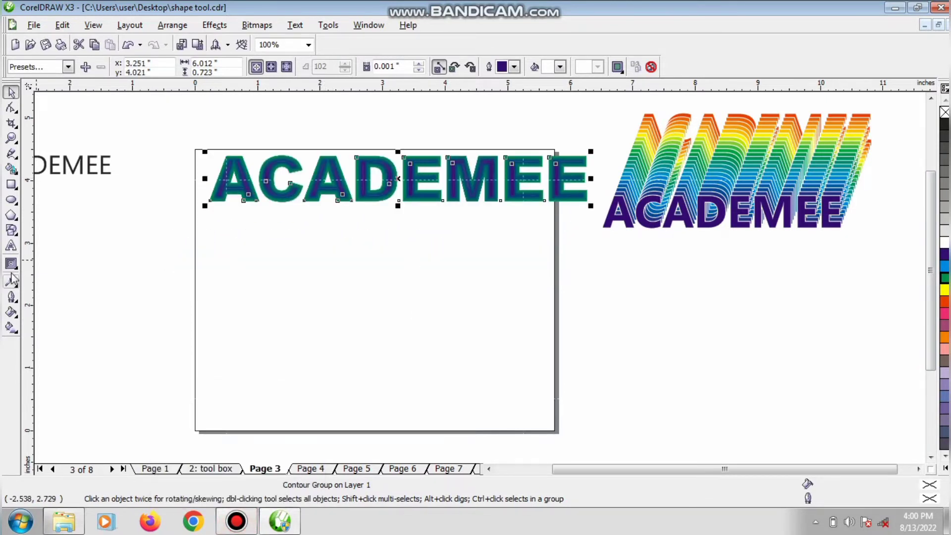
# Copy the plain ACADEMEE text onto the page, make it bold and resize it to about 46 pt.
pyautogui.moveTo(60, 174); pyautogui.dragTo(625, 325)
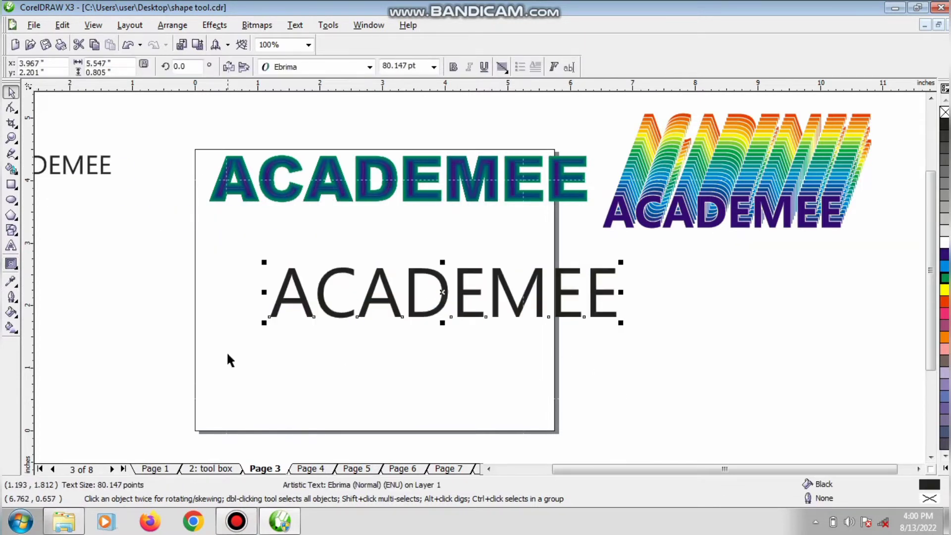
pyautogui.moveTo(264, 325); pyautogui.dragTo(207, 330)
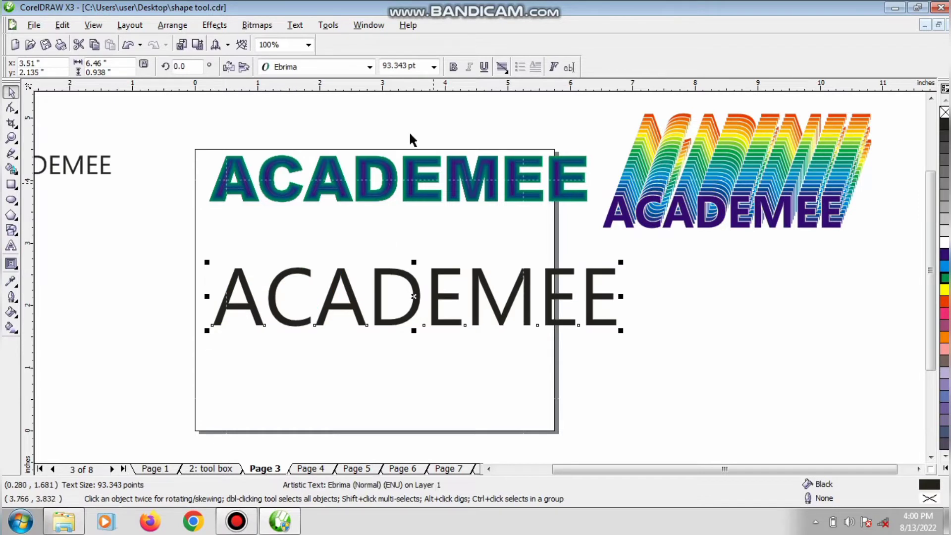
pyautogui.click(453, 67)
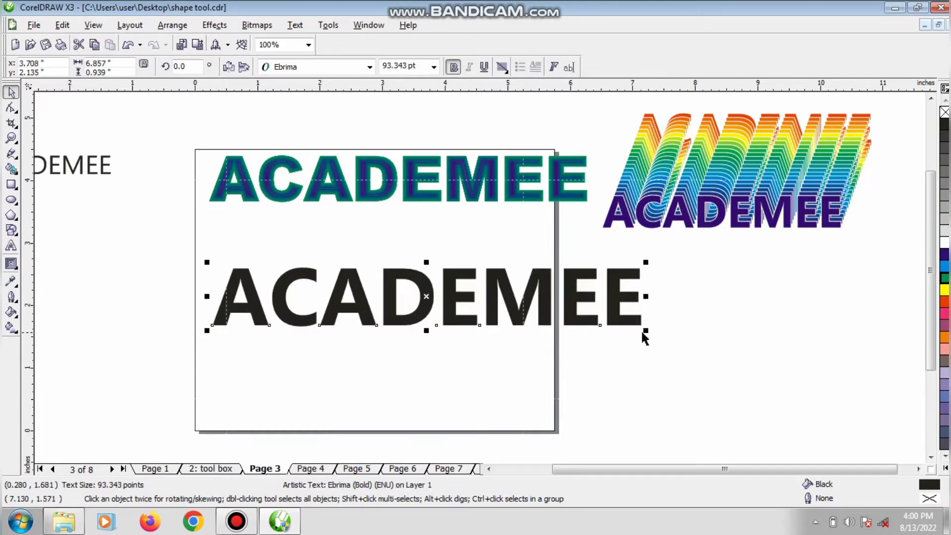
pyautogui.moveTo(645, 330); pyautogui.dragTo(427, 296)
# Place two duplicates of the bold ACADEMEE text below the original.
pyautogui.moveTo(358, 275); pyautogui.dragTo(352, 383)
pyautogui.rightClick(349, 341)
pyautogui.rightClick(352, 383)
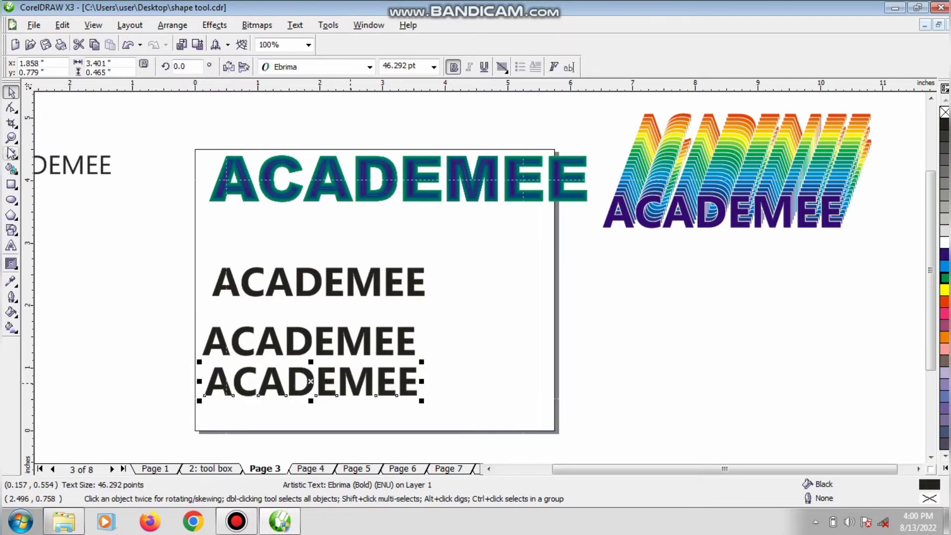
# Move the original bold ACADEMEE text down and left to line up above its two copies.
pyautogui.click(11, 138)
pyautogui.moveTo(154, 233); pyautogui.dragTo(497, 430)
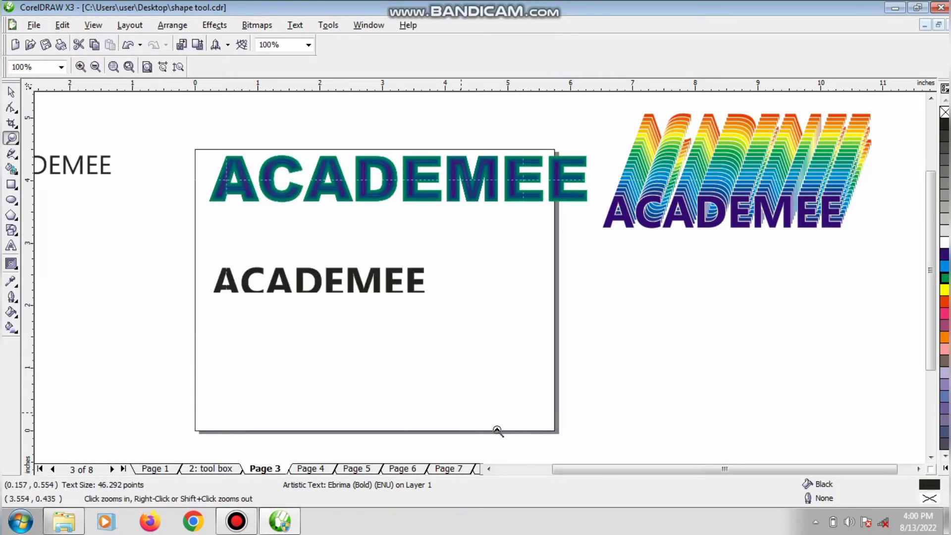
pyautogui.moveTo(197, 127); pyautogui.dragTo(738, 426)
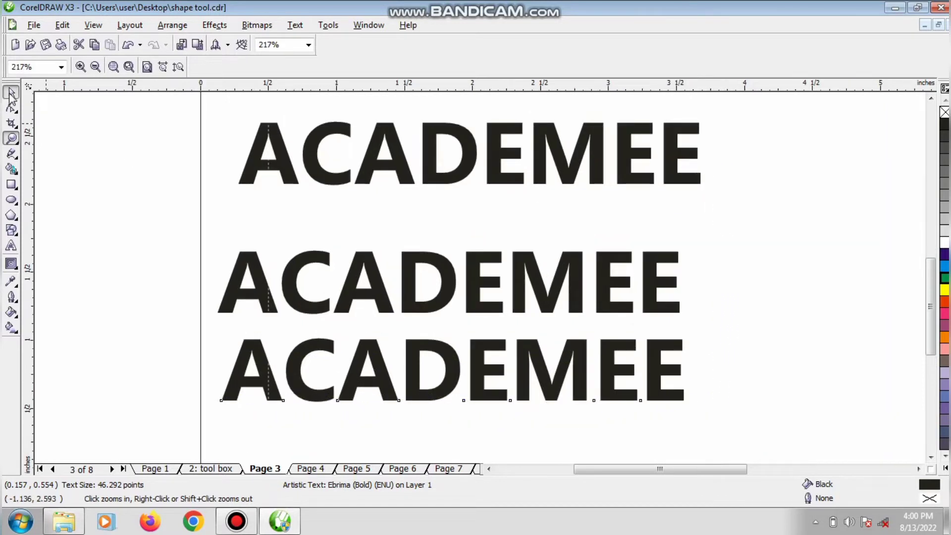
pyautogui.click(11, 93)
pyautogui.moveTo(459, 179); pyautogui.dragTo(443, 201)
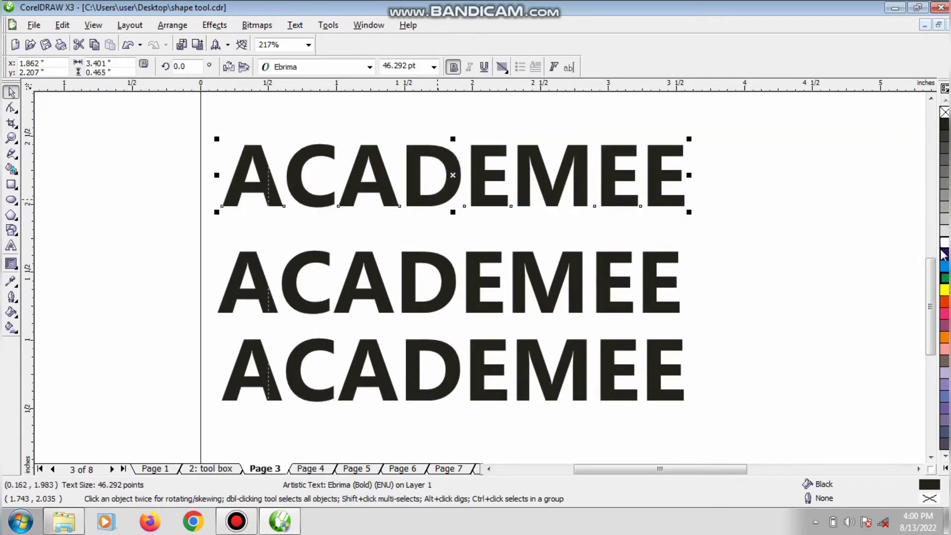
# Apply a slight Push and Pull distortion with an amplitude of 2 to the top bold ACADEMEE text.
pyautogui.moveTo(15, 266); pyautogui.dragTo(72, 271)
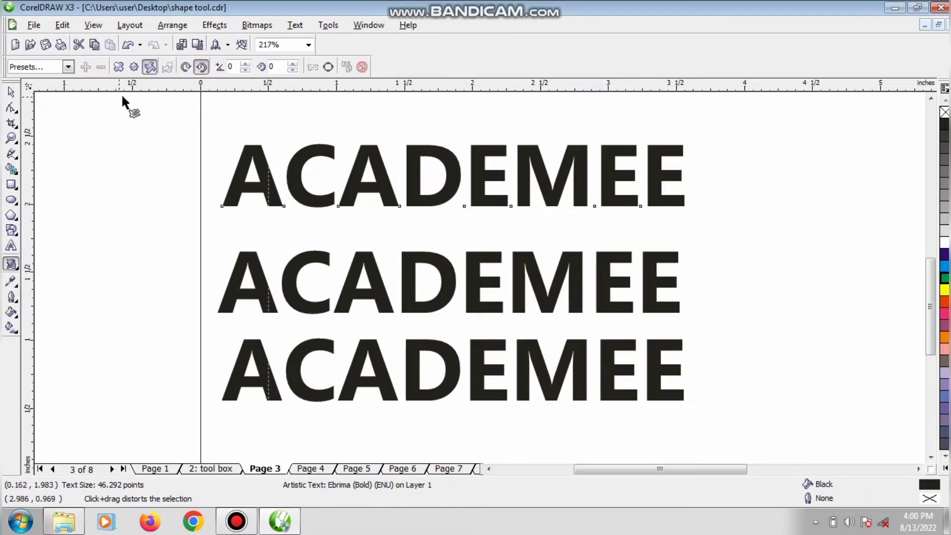
pyautogui.click(119, 68)
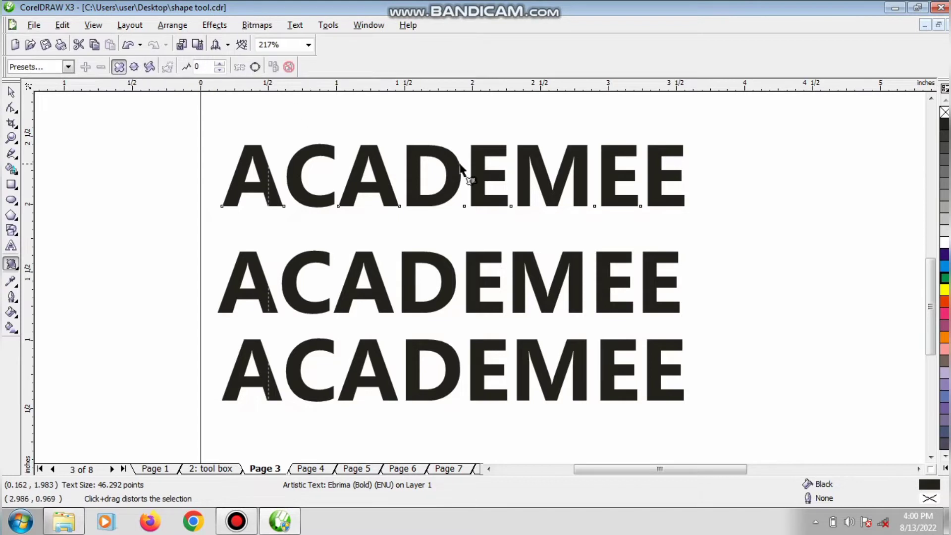
pyautogui.moveTo(371, 191)
pyautogui.mouseDown()
pyautogui.moveTo(357, 193)
pyautogui.moveTo(377, 194)
pyautogui.mouseUp()
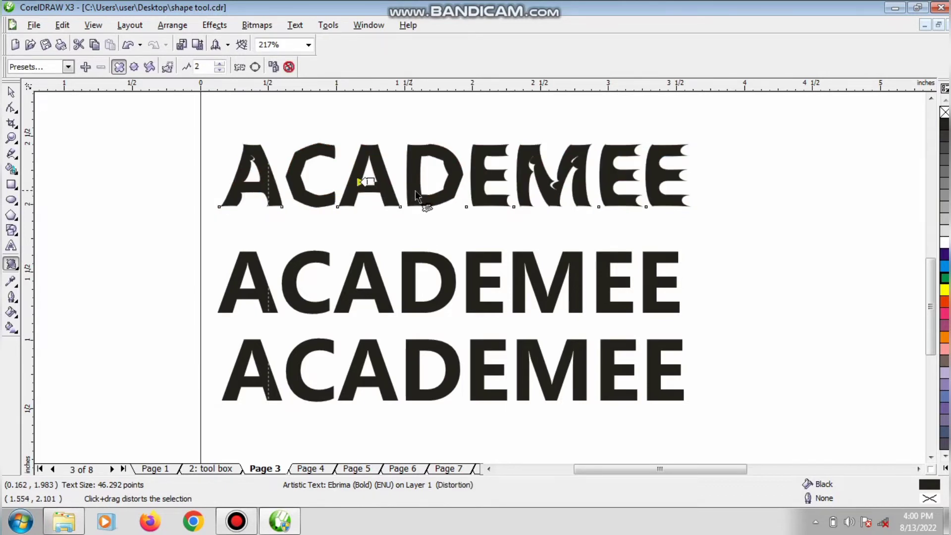
pyautogui.moveTo(415, 190); pyautogui.dragTo(157, 195)
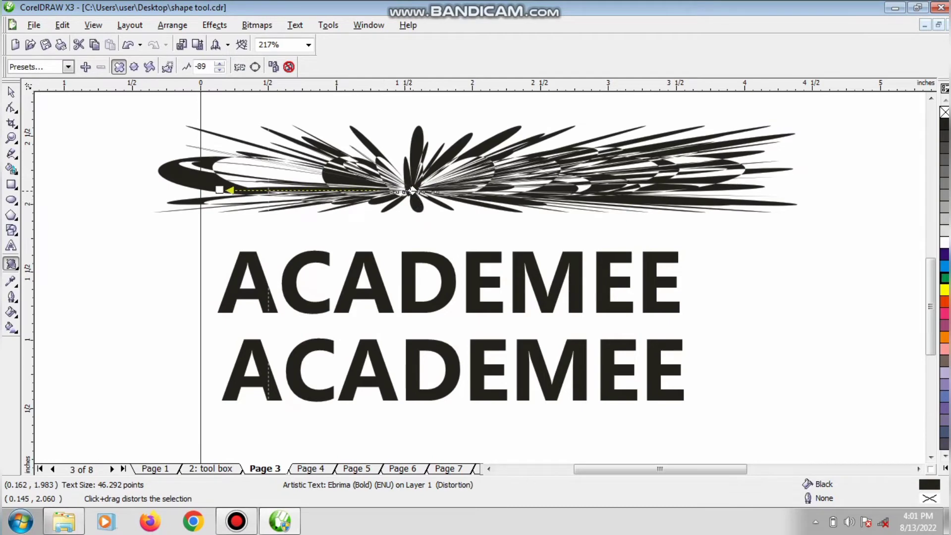
pyautogui.moveTo(412, 191); pyautogui.dragTo(502, 205)
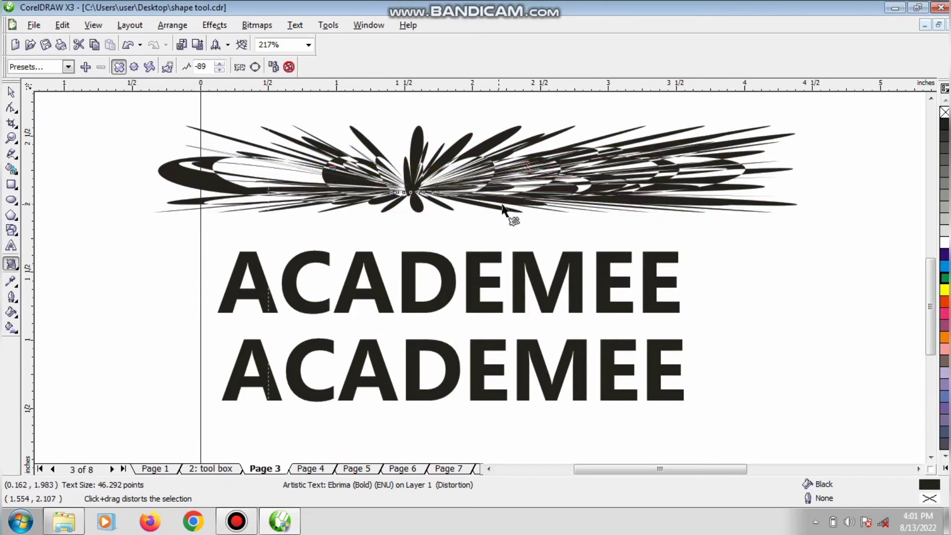
pyautogui.hotkey('ctrl', 'z')
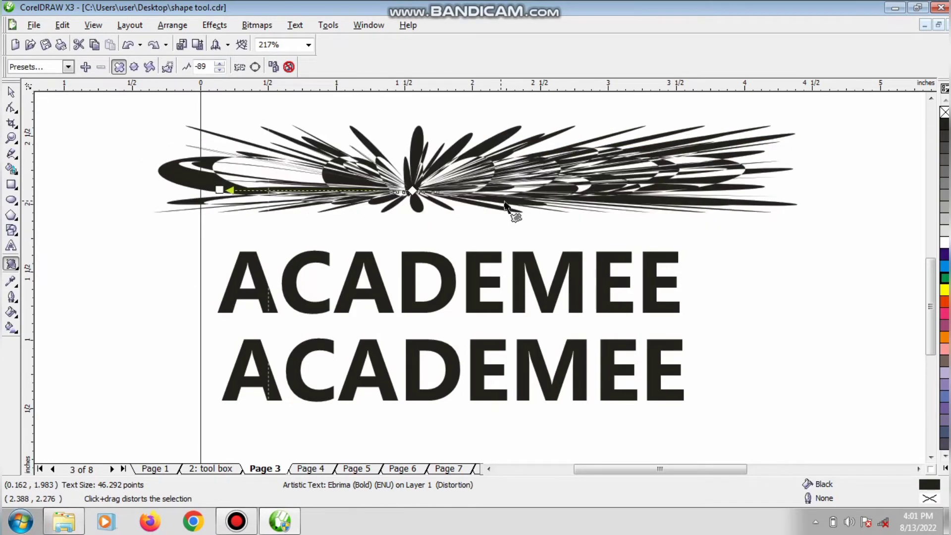
pyautogui.hotkey('ctrl', 'z')
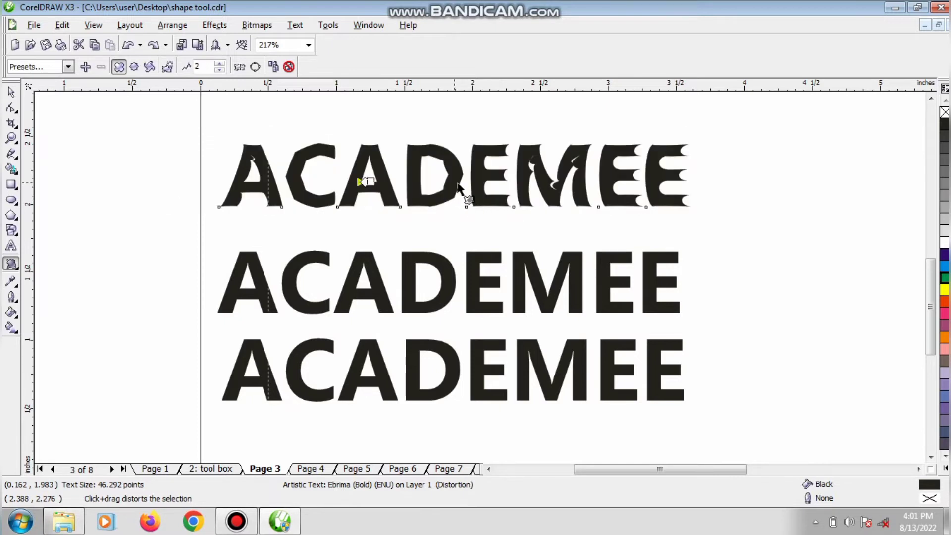
# Redo the top text's Push and Pull distortion from the letter D with an amplitude of -1.
pyautogui.moveTo(454, 184); pyautogui.dragTo(452, 183)
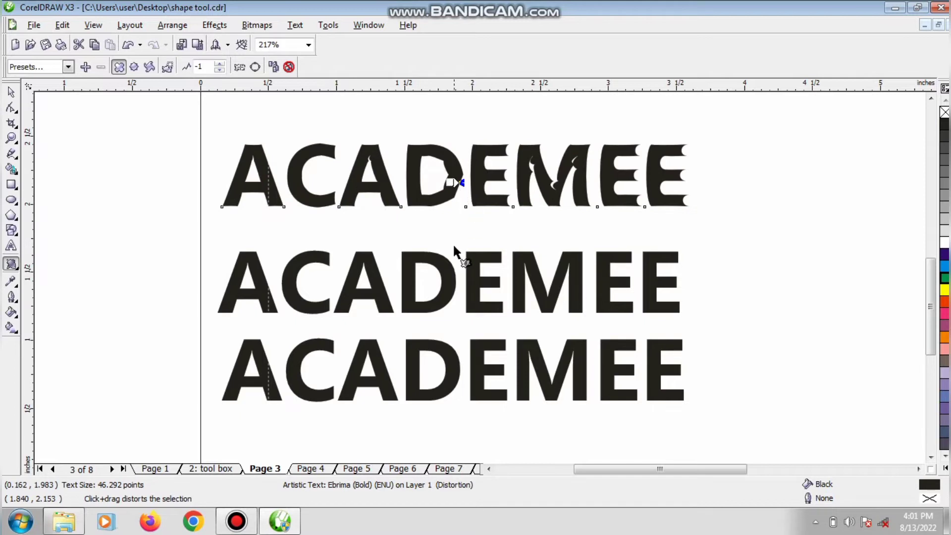
# Apply a Zipper distortion with amplitude 2 and frequency 5 to the middle ACADEMEE text.
pyautogui.click(409, 283)
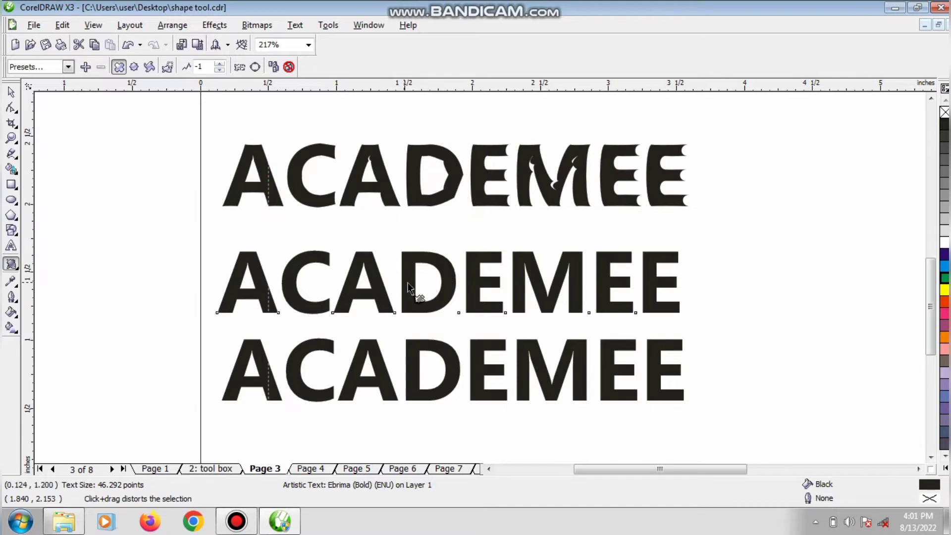
pyautogui.click(135, 69)
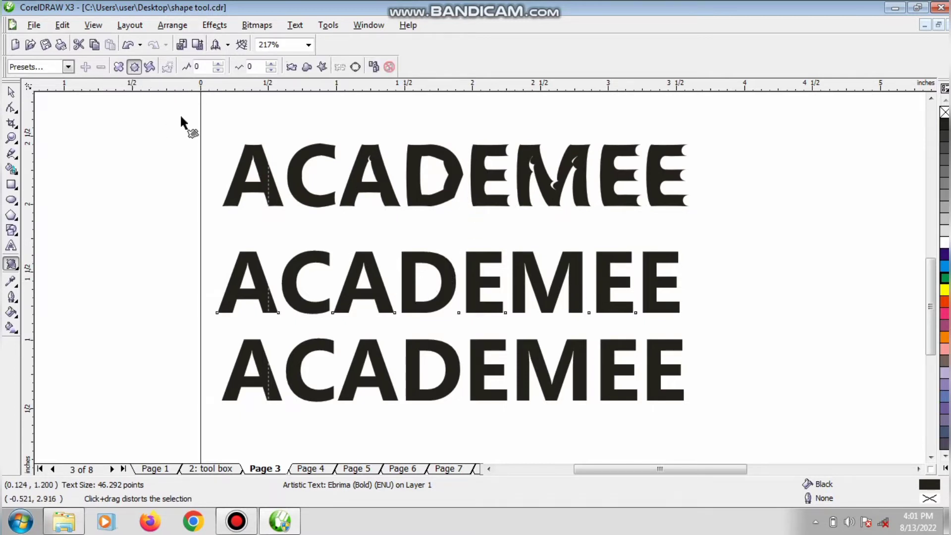
pyautogui.moveTo(365, 301)
pyautogui.mouseDown()
pyautogui.moveTo(350, 287)
pyautogui.moveTo(375, 300)
pyautogui.moveTo(370, 293)
pyautogui.moveTo(358, 307)
pyautogui.mouseUp()
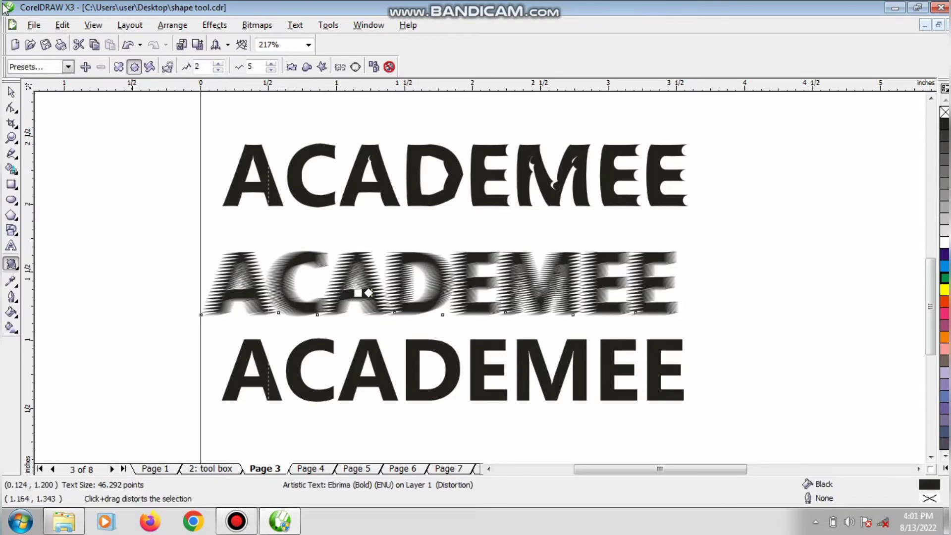
# Move the zipper-distorted text up under the top one, then fill it light blue and the top text red.
pyautogui.click(11, 92)
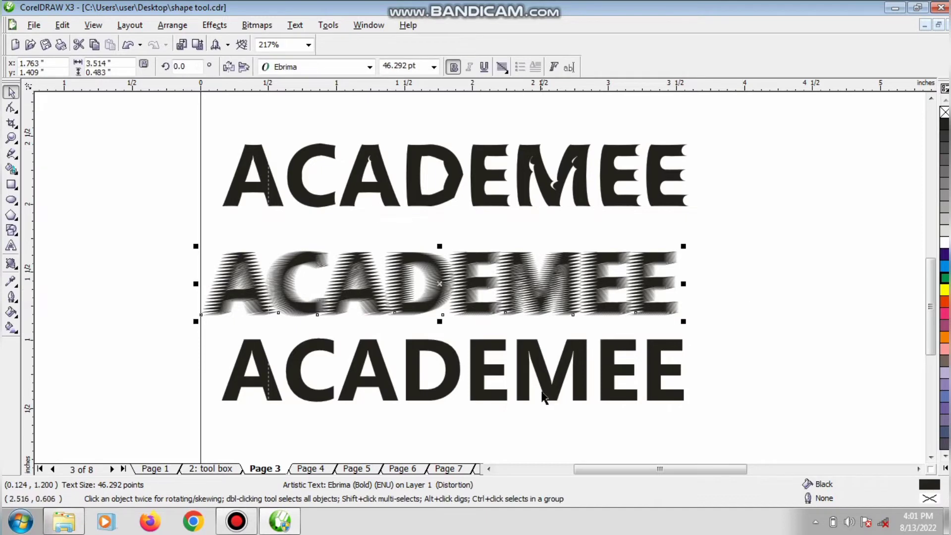
pyautogui.moveTo(446, 289); pyautogui.dragTo(465, 267)
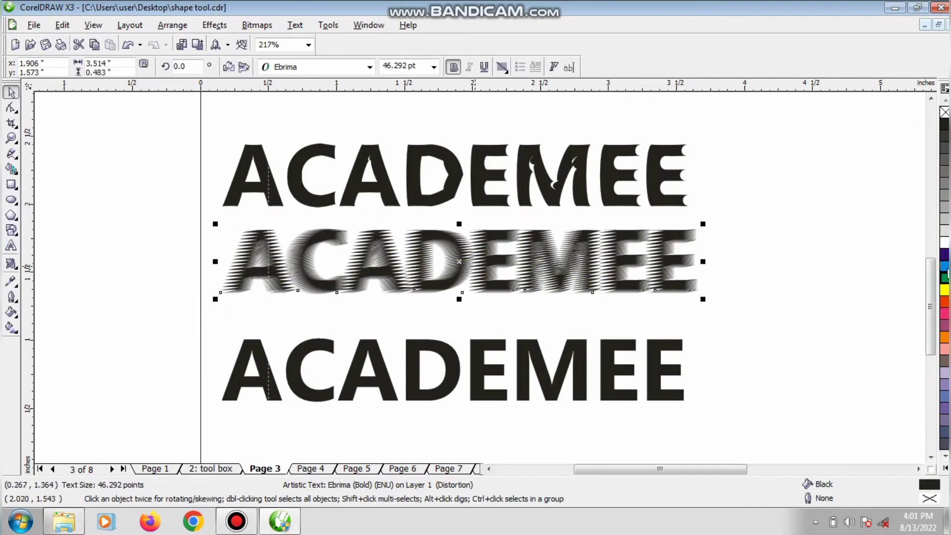
pyautogui.click(945, 268)
pyautogui.click(580, 179)
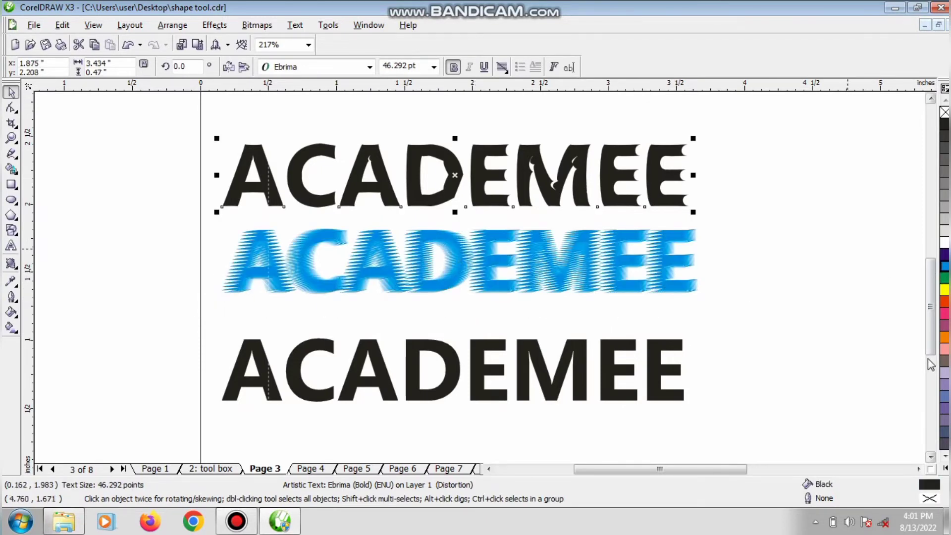
pyautogui.click(945, 302)
# Move the bottom ACADEMEE text closer to the blue one and apply a clockwise Twister distortion of about 71 degrees.
pyautogui.moveTo(474, 392); pyautogui.dragTo(478, 367)
pyautogui.click(11, 264)
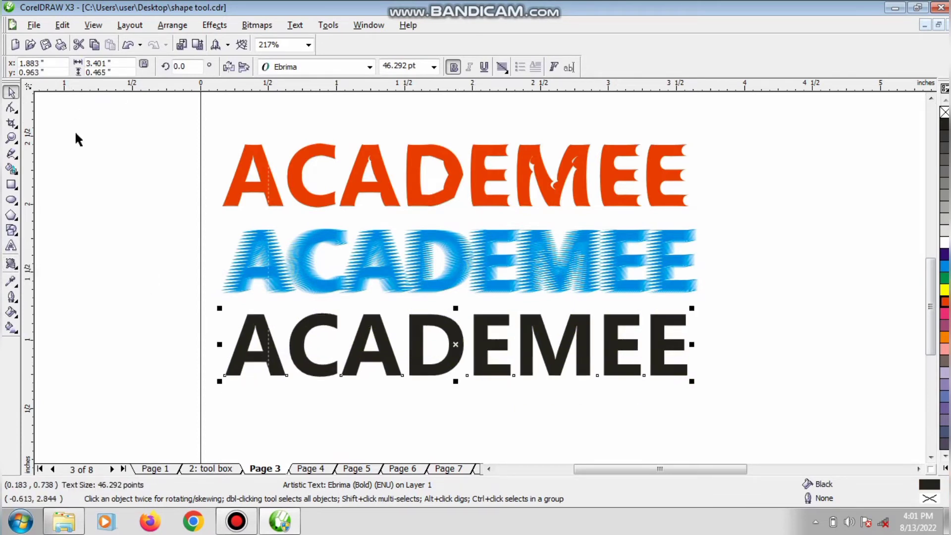
pyautogui.click(12, 265)
pyautogui.click(73, 275)
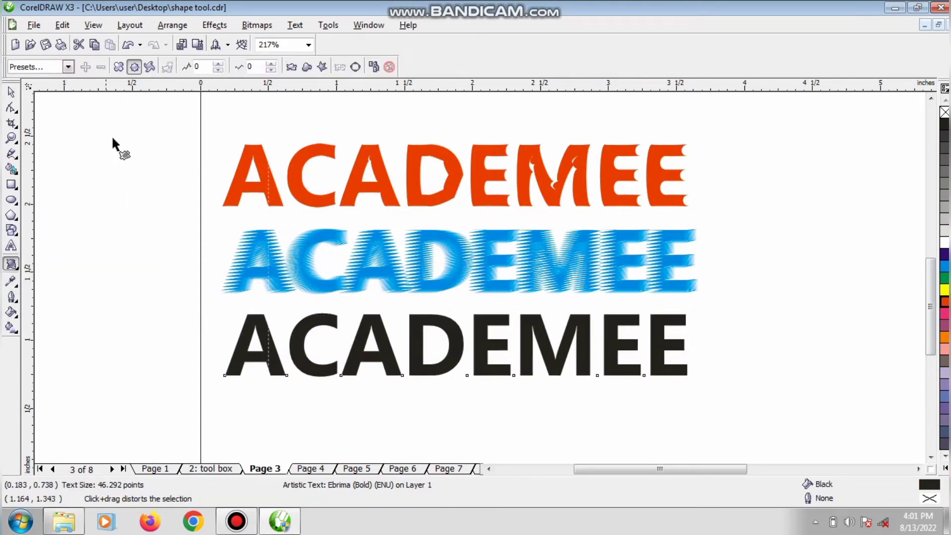
pyautogui.click(150, 67)
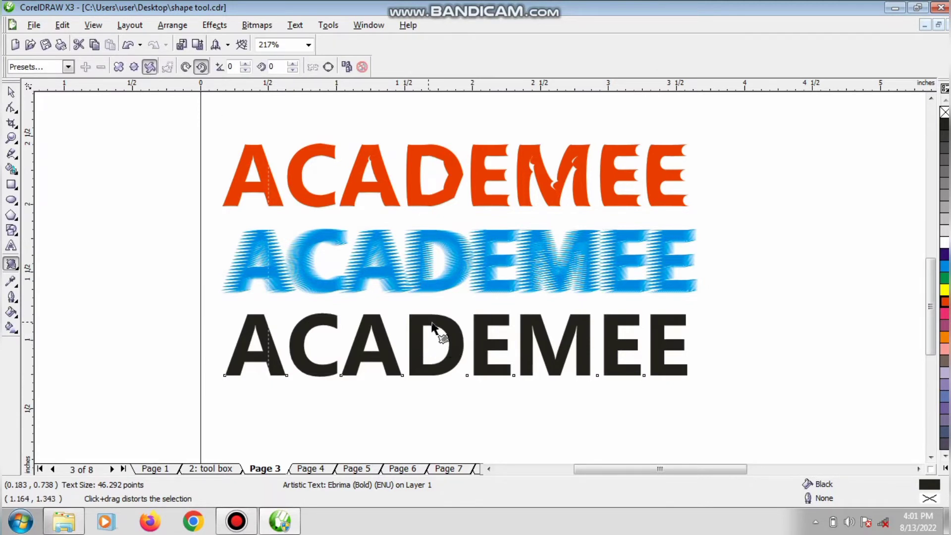
pyautogui.moveTo(433, 326); pyautogui.dragTo(429, 324)
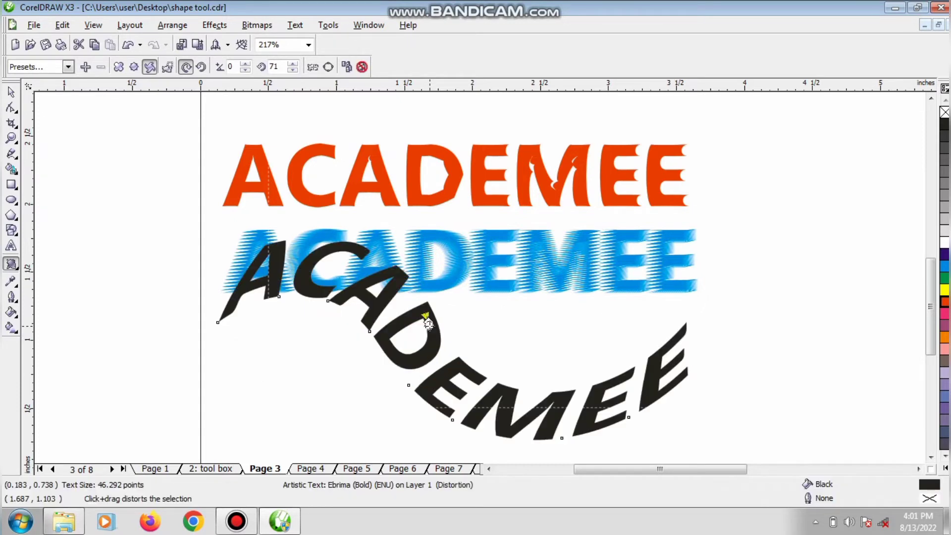
# Fill the twisted text green and shrink it to about 2.28 by 1.02 inches just beneath the blue text.
pyautogui.click(11, 92)
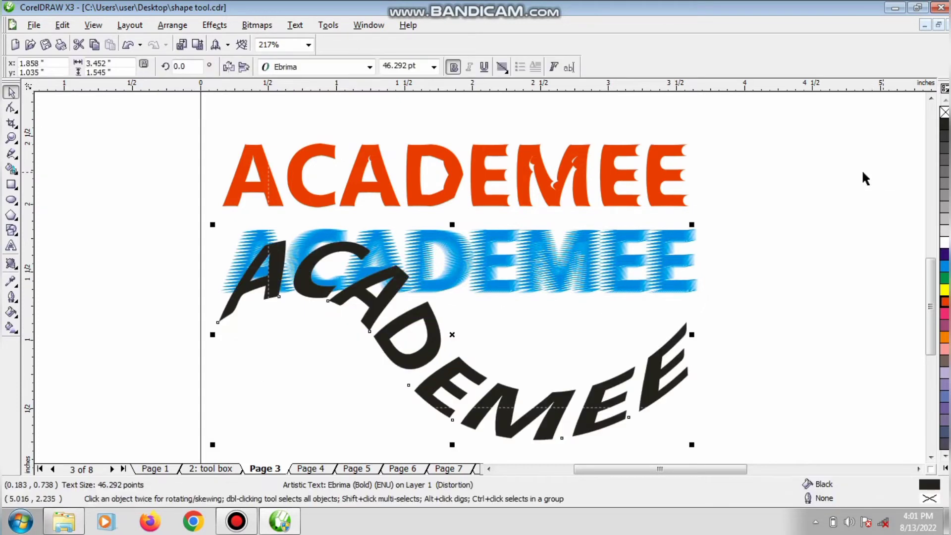
pyautogui.click(944, 277)
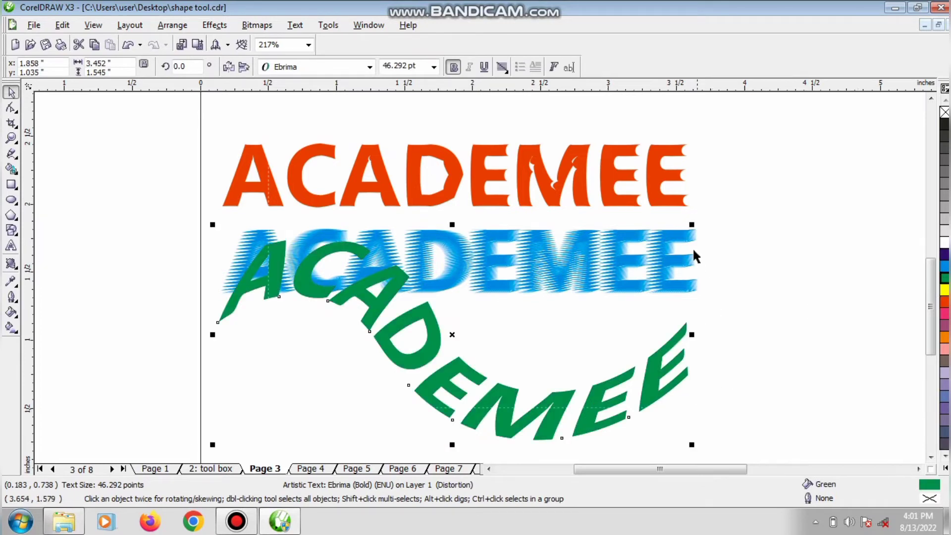
pyautogui.click(695, 223)
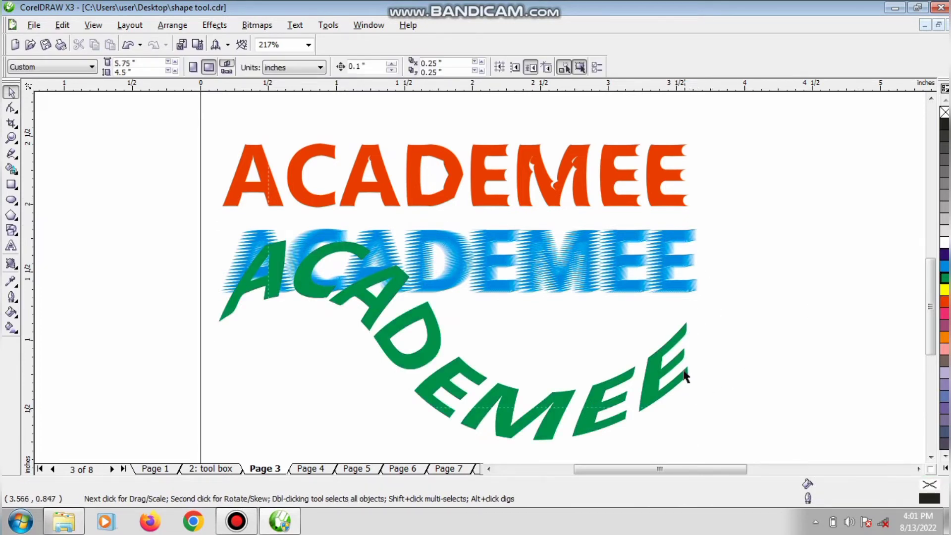
pyautogui.click(657, 360)
pyautogui.moveTo(695, 223); pyautogui.dragTo(532, 296)
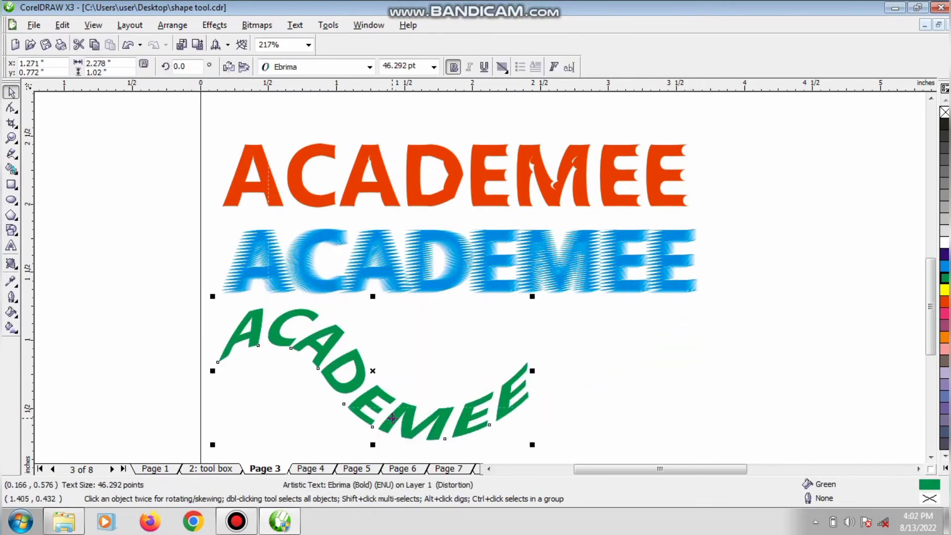
pyautogui.moveTo(392, 417); pyautogui.dragTo(295, 411)
pyautogui.moveTo(362, 399); pyautogui.dragTo(384, 404)
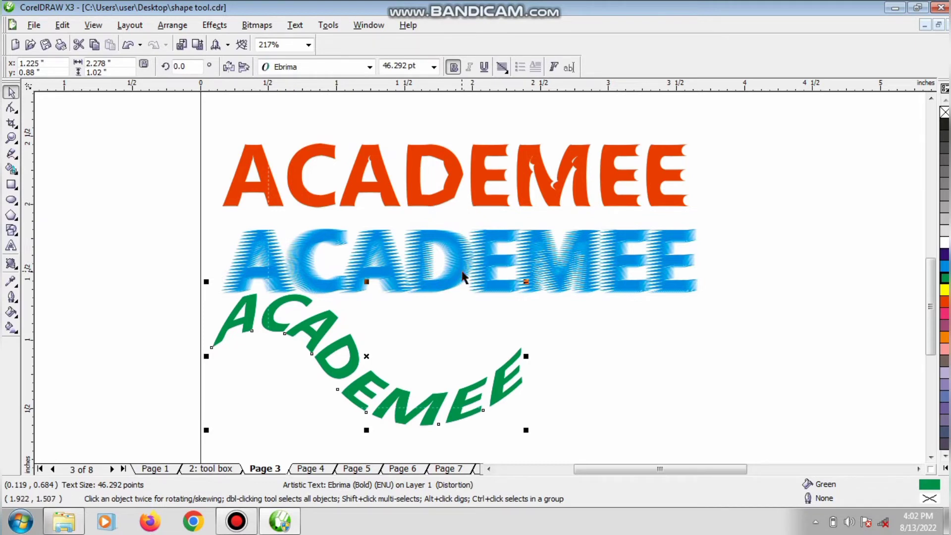
# Move the three distorted texts together off the page to its right side.
pyautogui.scroll(-2, 481, 284)
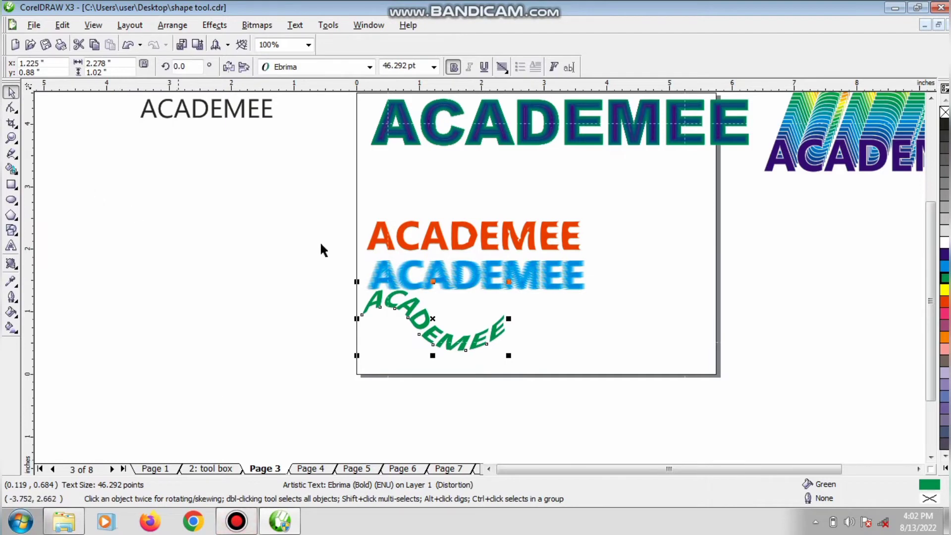
pyautogui.moveTo(283, 187); pyautogui.dragTo(597, 362)
pyautogui.moveTo(472, 274); pyautogui.dragTo(823, 268)
pyautogui.click(194, 296)
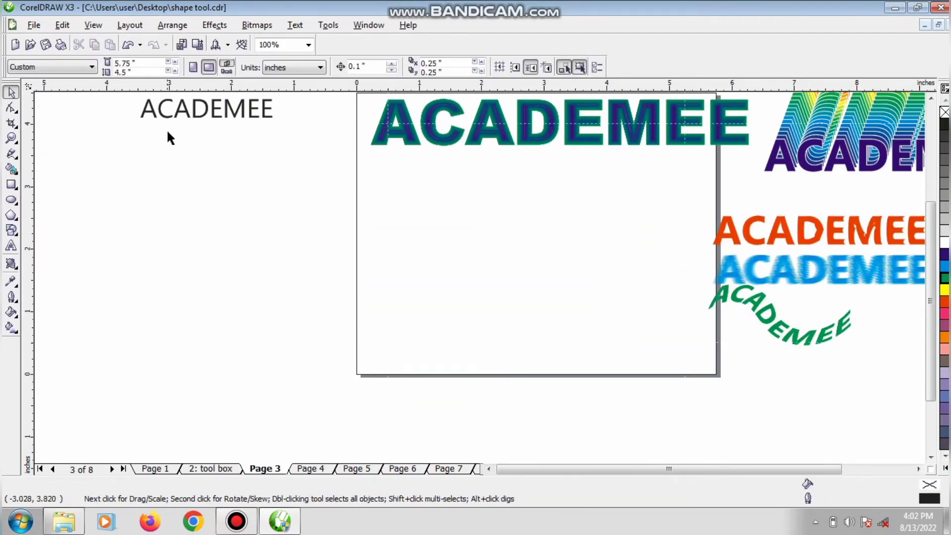
# Copy the plain ACADEMEE text onto the page, enlarge it to about 68.4 pt and make it bold.
pyautogui.moveTo(167, 121); pyautogui.dragTo(446, 236)
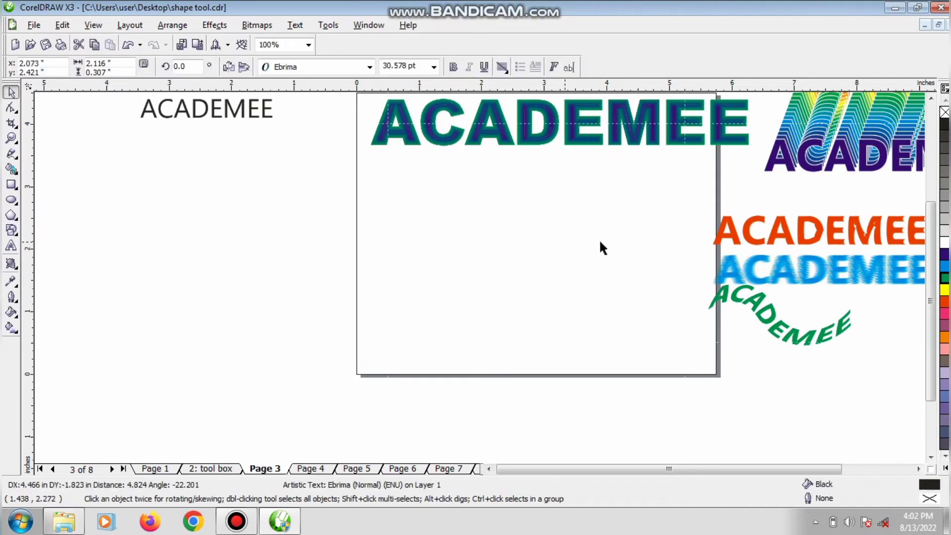
pyautogui.moveTo(552, 237); pyautogui.dragTo(680, 255)
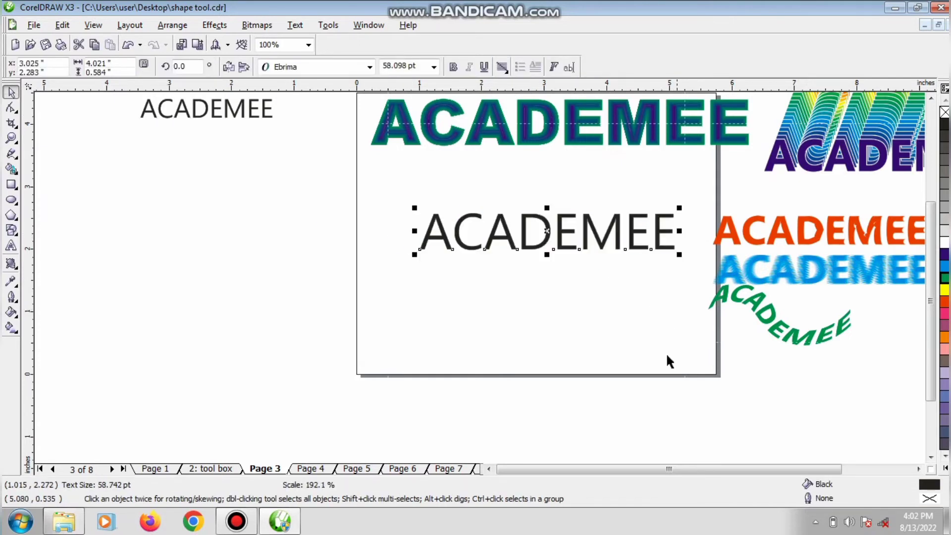
pyautogui.moveTo(415, 255); pyautogui.dragTo(374, 261)
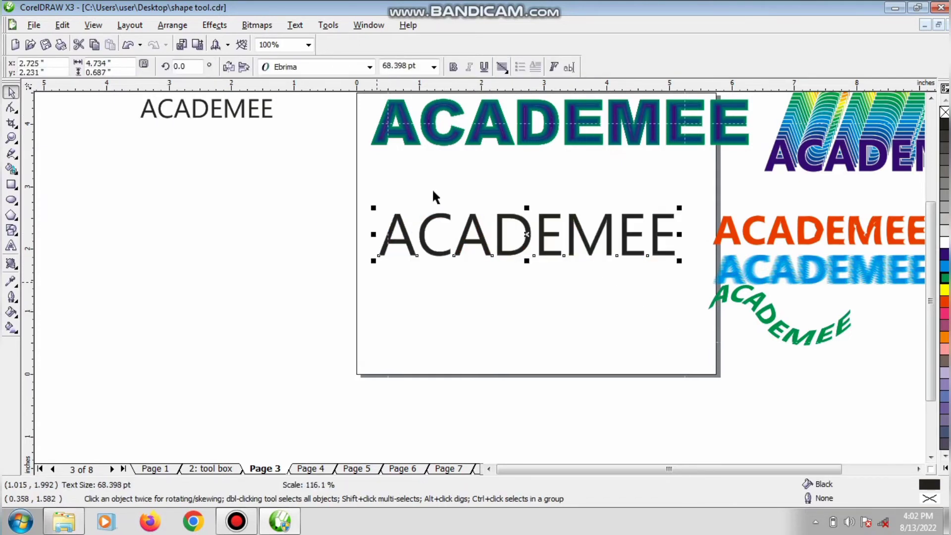
pyautogui.click(462, 72)
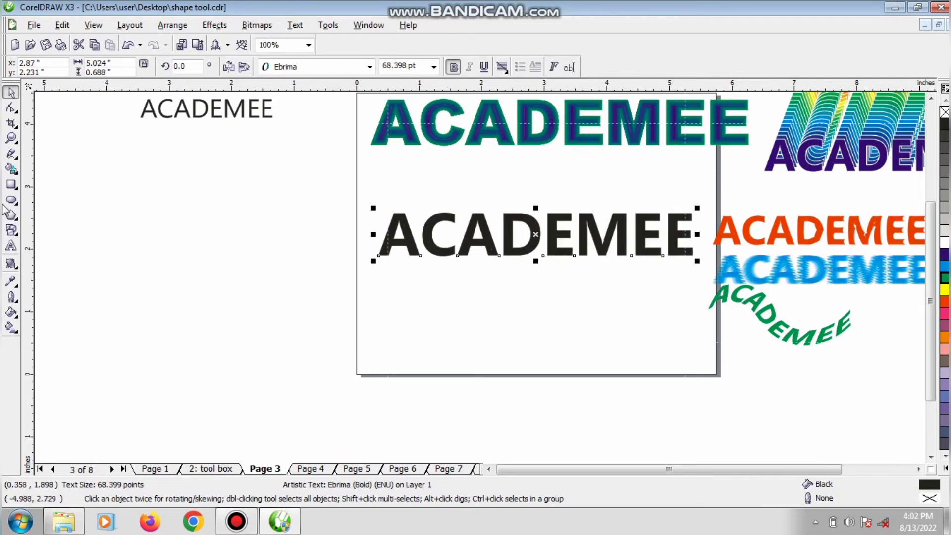
# Fill the new bold ACADEMEE text with dark blue and give it a white outline.
pyautogui.click(11, 138)
pyautogui.moveTo(333, 197); pyautogui.dragTo(697, 293)
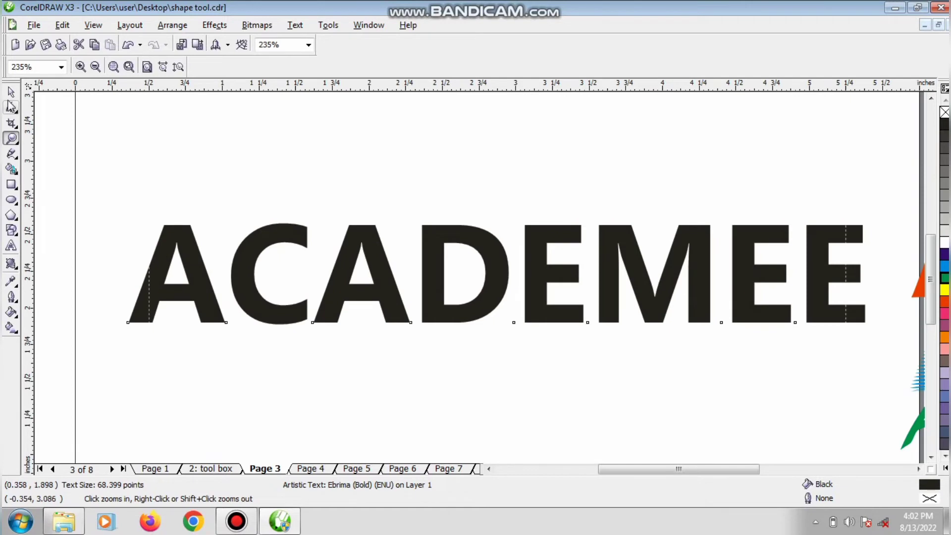
pyautogui.click(10, 92)
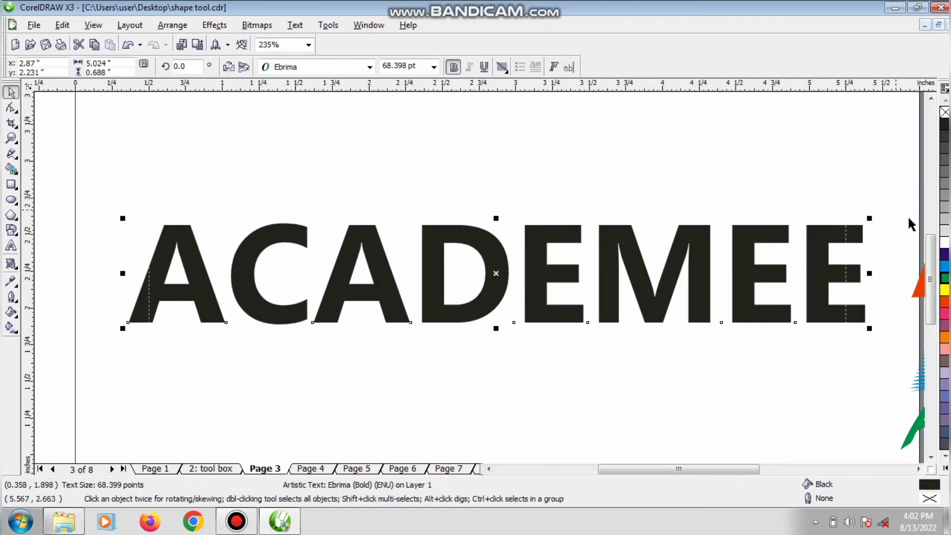
pyautogui.rightClick(944, 243)
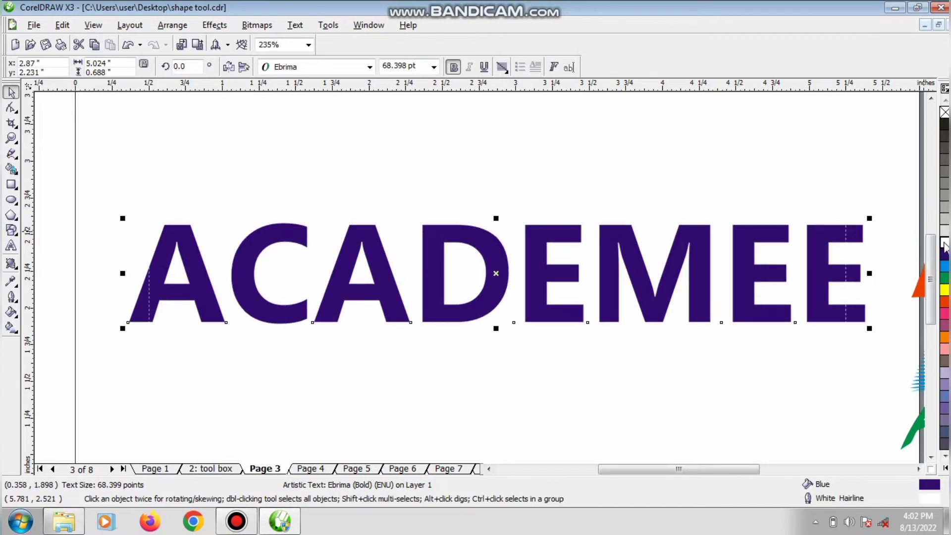
# Set the blue text's outline width to 2.0 pt and place the outline behind the fill.
pyautogui.press('F12')
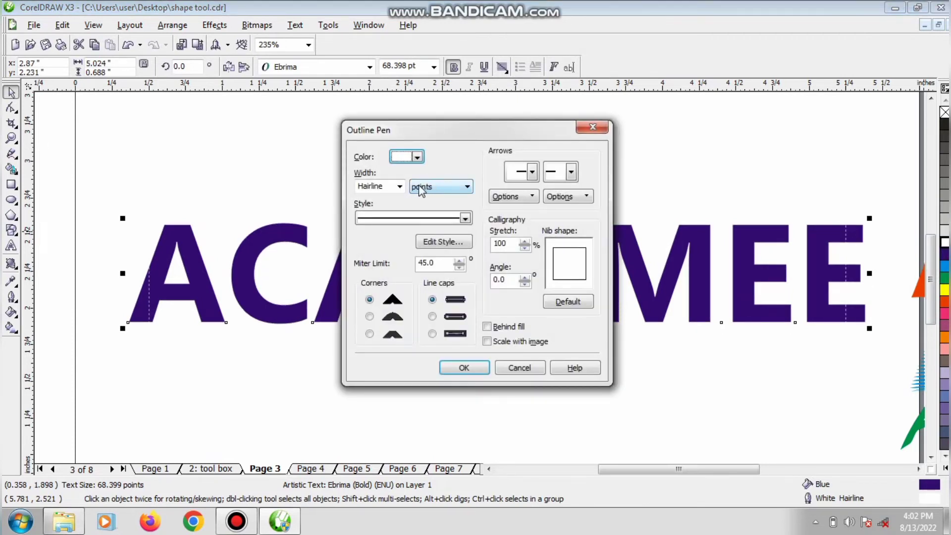
pyautogui.click(400, 186)
pyautogui.click(376, 233)
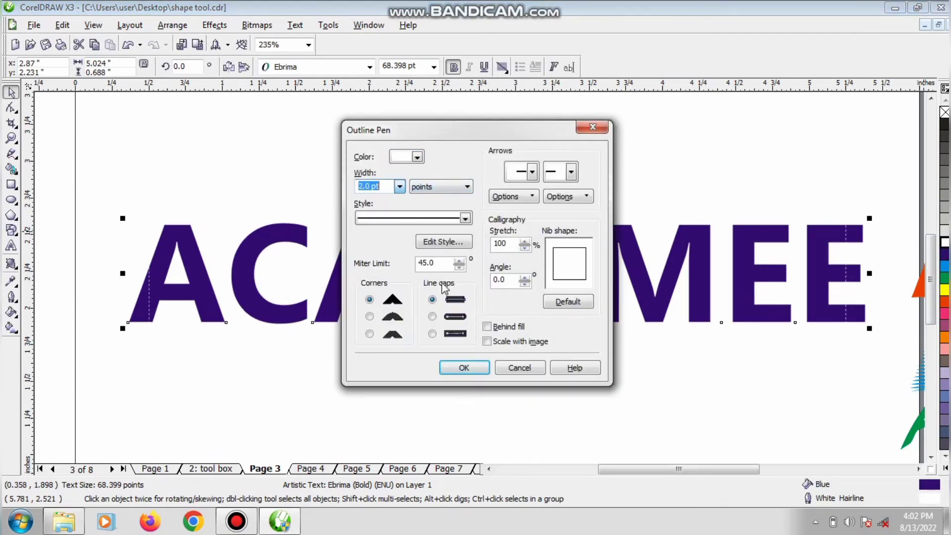
pyautogui.click(487, 327)
pyautogui.click(465, 367)
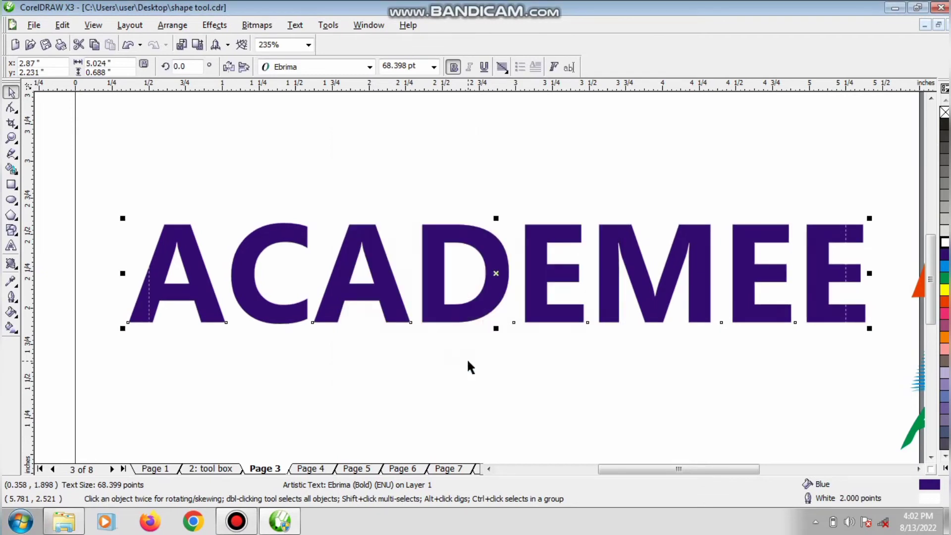
# Add a drop shadow to the large dark blue ACADEMEE text, spanning from its first letter to its last.
pyautogui.click(16, 268)
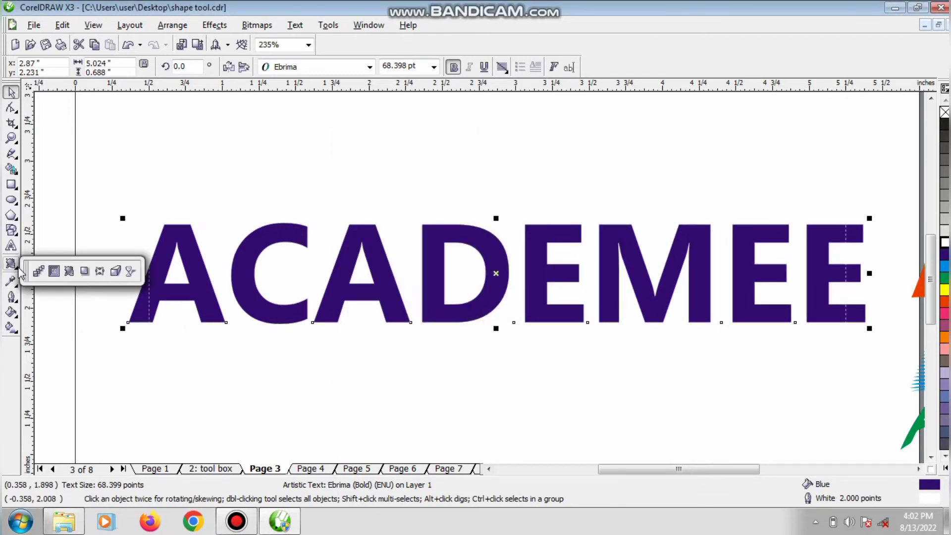
pyautogui.click(84, 274)
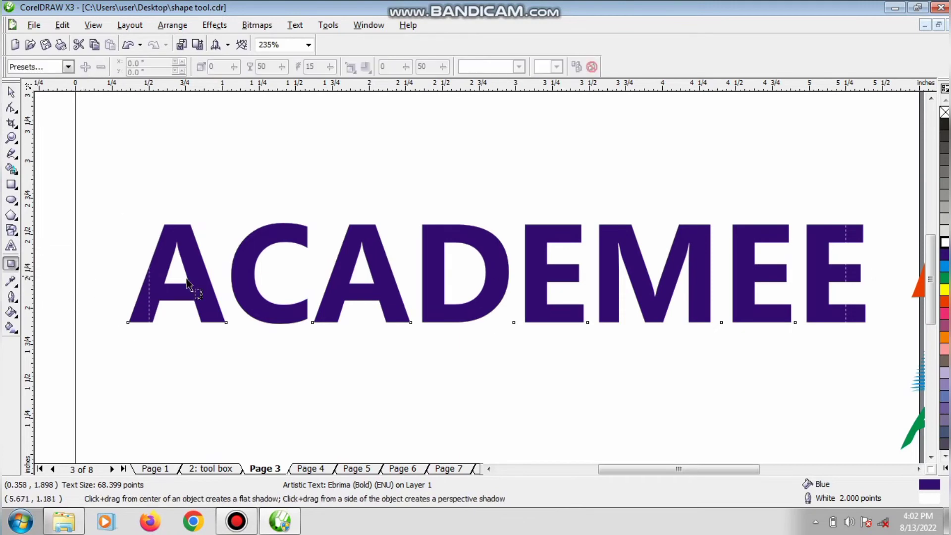
pyautogui.moveTo(149, 299); pyautogui.dragTo(867, 272)
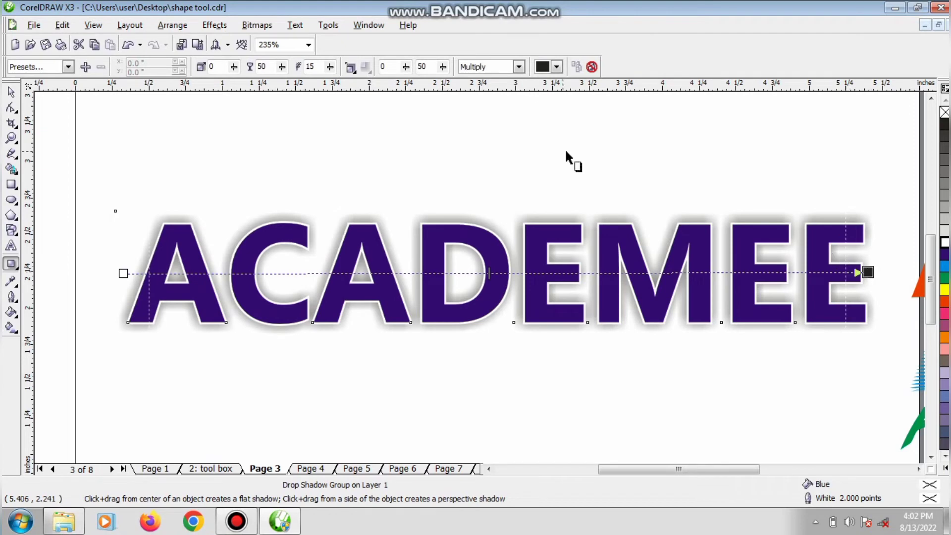
# Color the drop shadow dark blue and then pink, and change the text fill to yellow and then red.
pyautogui.click(557, 66)
pyautogui.click(555, 103)
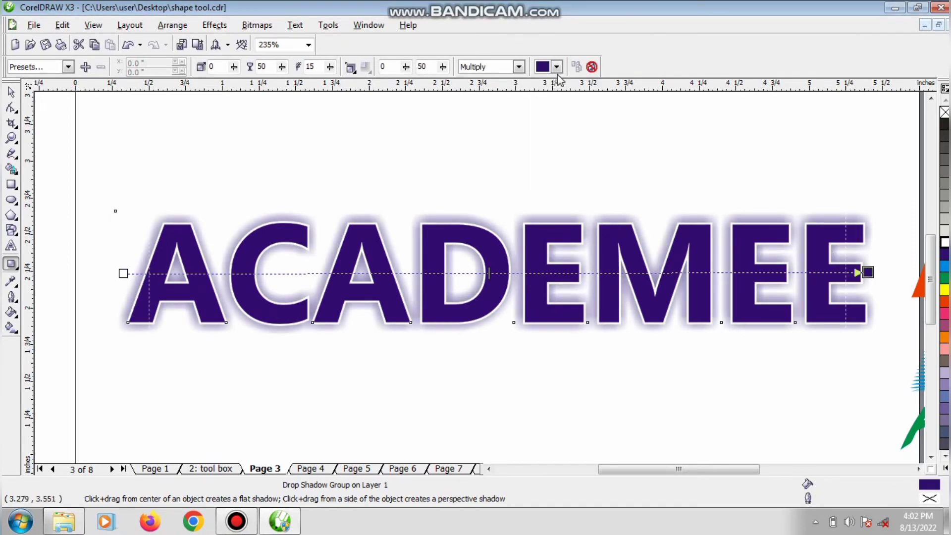
pyautogui.click(557, 67)
pyautogui.click(553, 91)
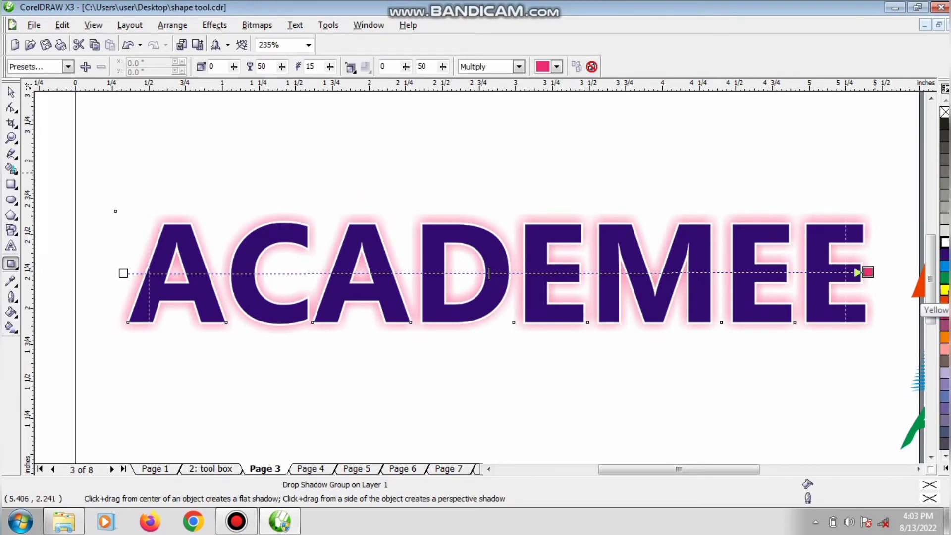
pyautogui.click(945, 292)
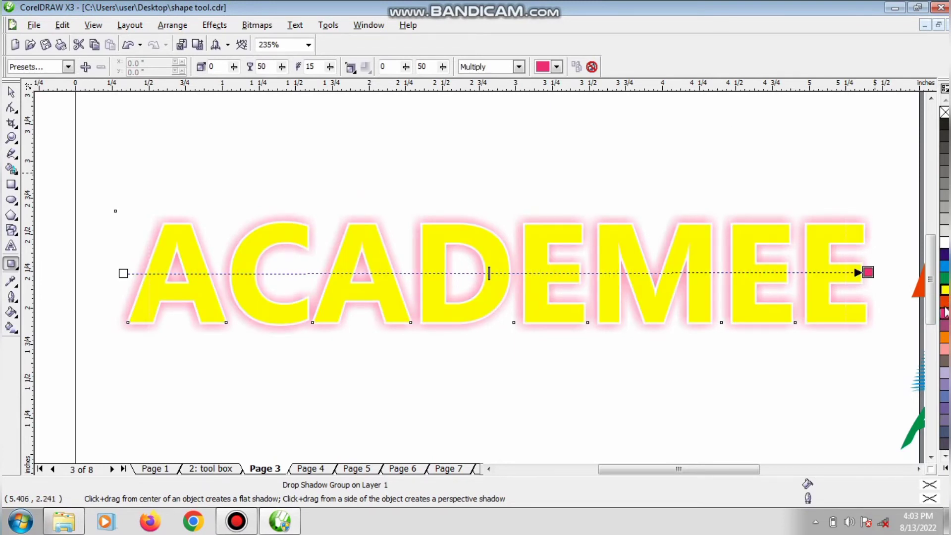
pyautogui.click(945, 307)
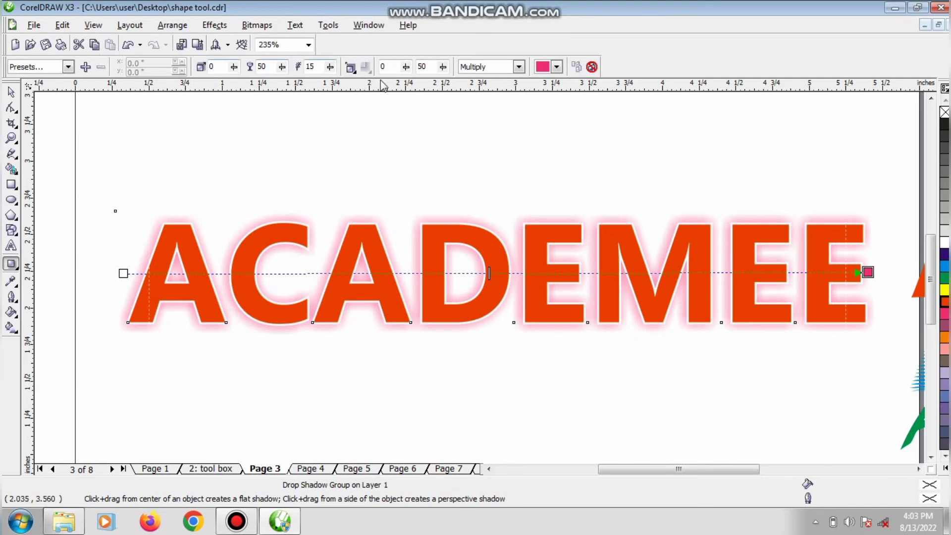
# Try a light blue shadow color, settle on dark blue, and set the shadow's opacity to 94 and feathering to 19.
pyautogui.click(557, 67)
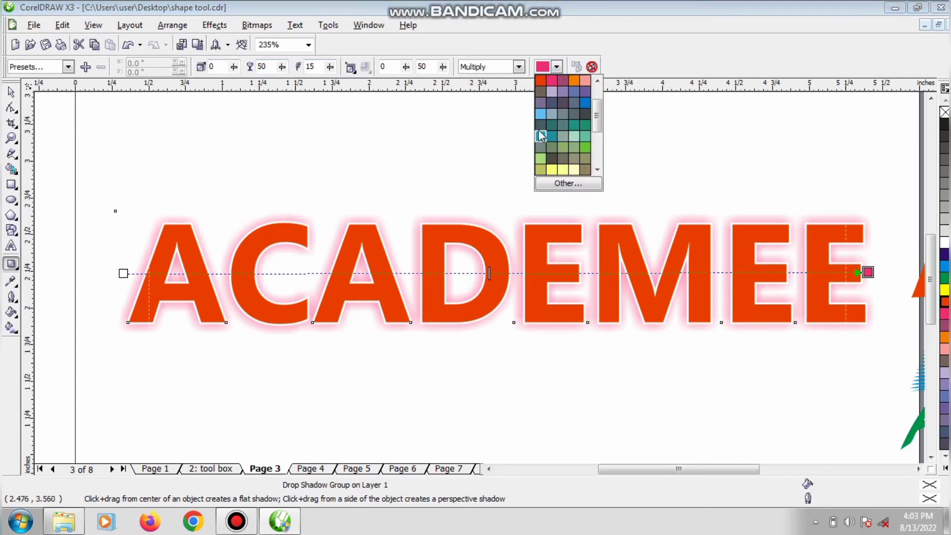
pyautogui.click(541, 114)
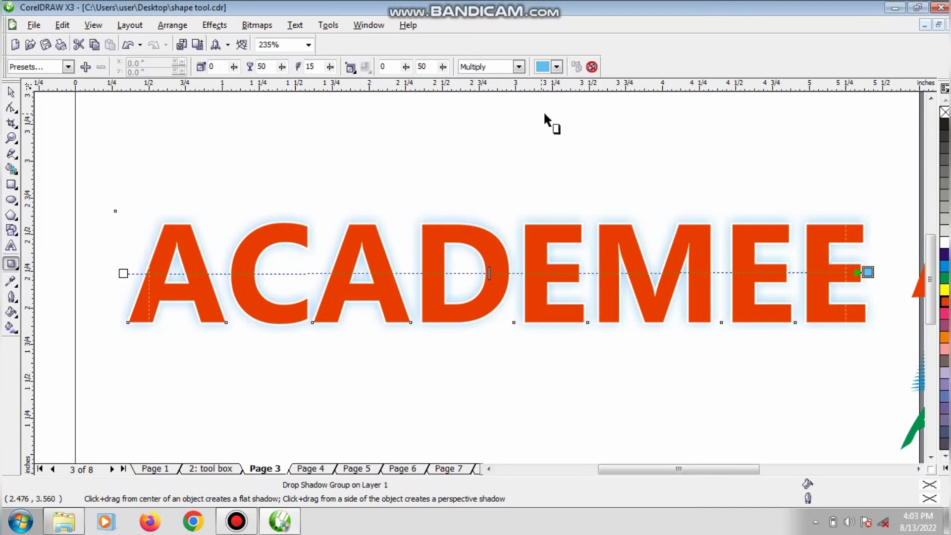
pyautogui.click(552, 67)
pyautogui.click(597, 110)
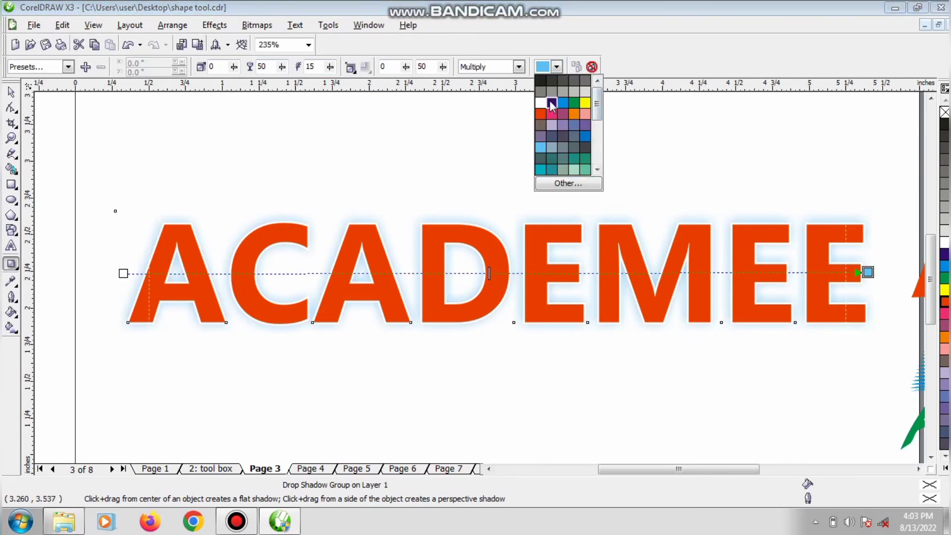
pyautogui.click(548, 101)
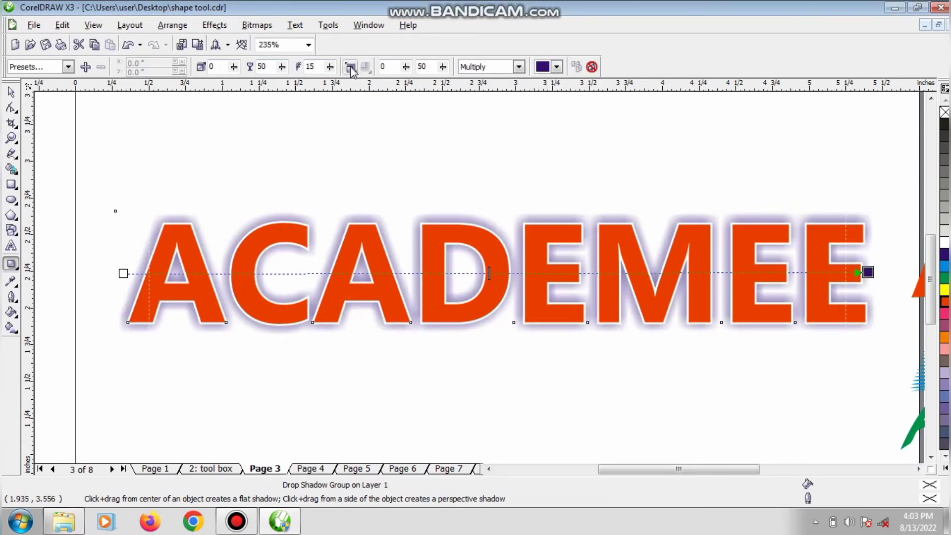
pyautogui.click(329, 68)
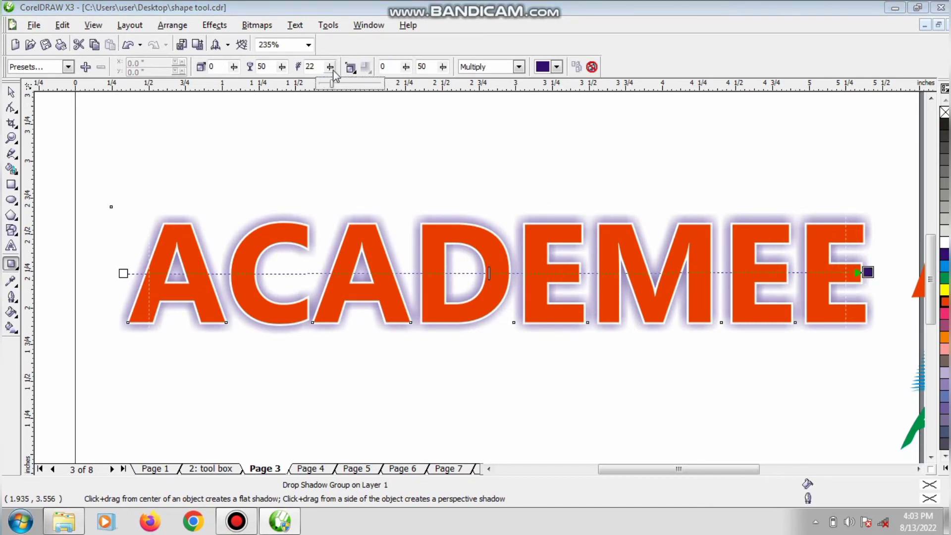
pyautogui.moveTo(335, 70); pyautogui.dragTo(315, 79)
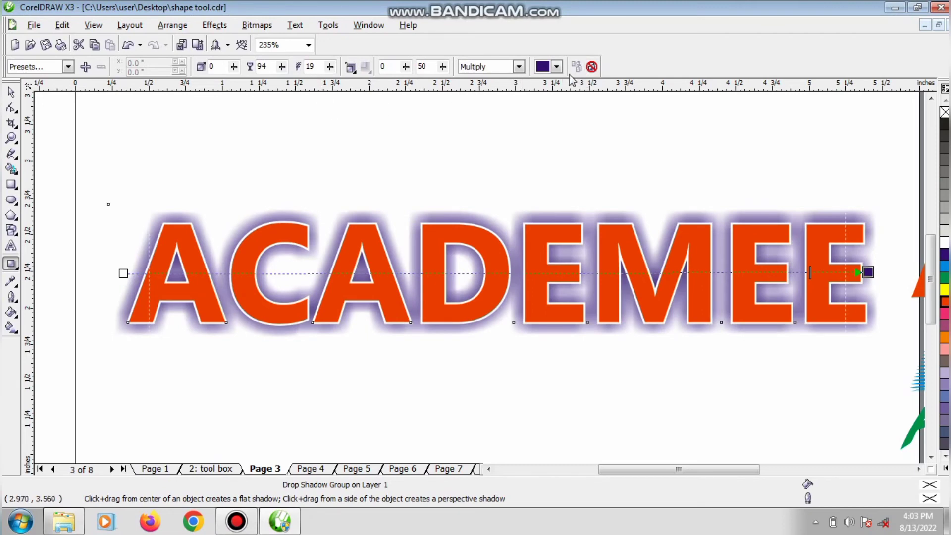
# Shrink the shadowed red ACADEMEE text slightly and move it up, just beneath the contoured text.
pyautogui.click(11, 93)
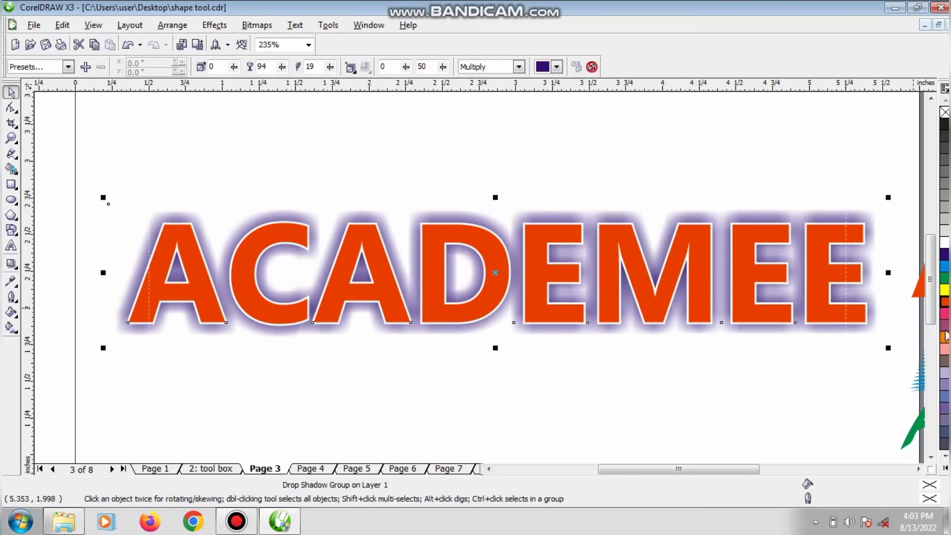
pyautogui.moveTo(889, 350); pyautogui.dragTo(758, 320)
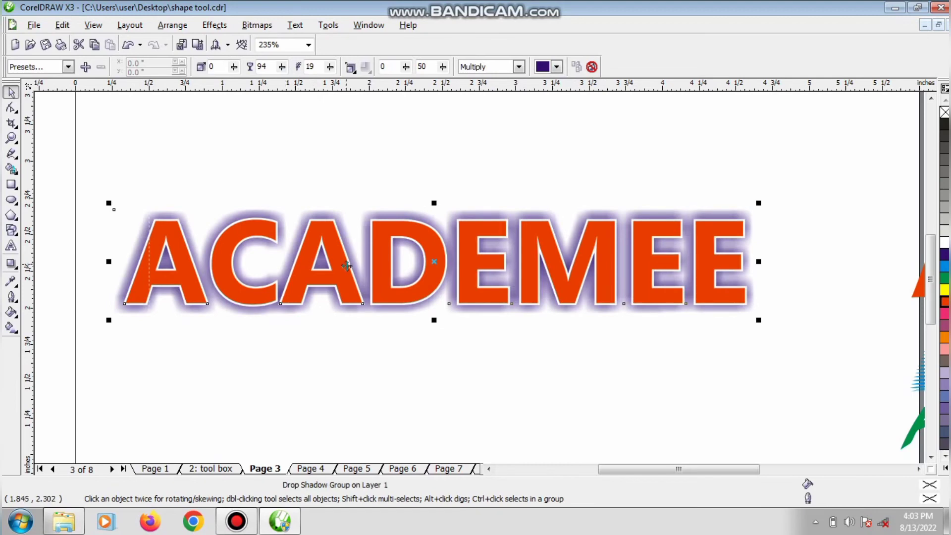
pyautogui.moveTo(385, 262); pyautogui.dragTo(445, 173)
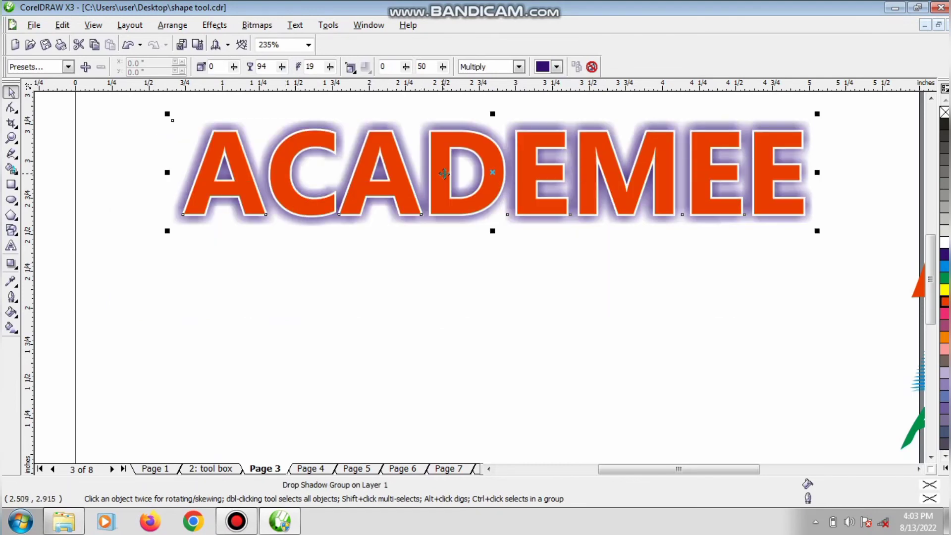
# Copy the plain ACADEMEE text onto the page below the shadowed red text.
pyautogui.scroll(-2, 445, 174)
pyautogui.scroll(-2, 166, 208)
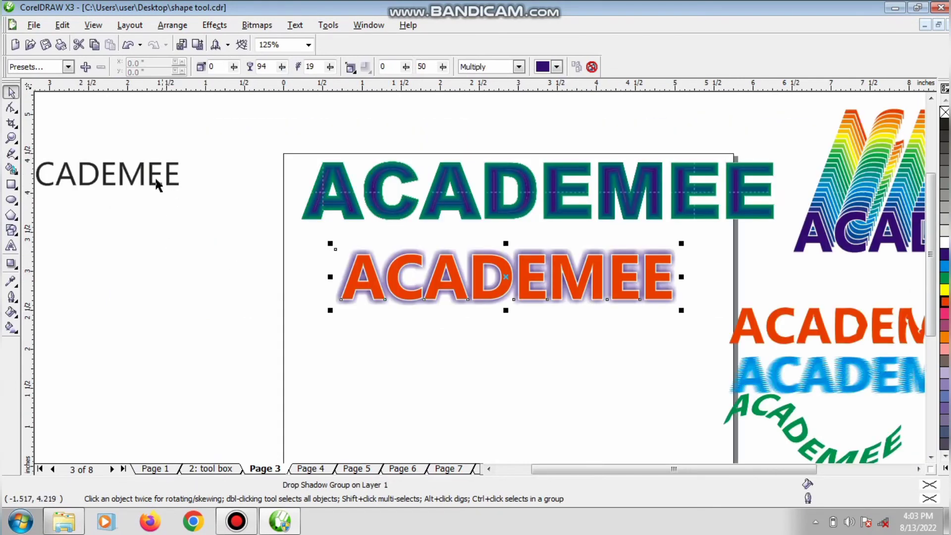
pyautogui.moveTo(145, 180); pyautogui.dragTo(511, 343)
pyautogui.moveTo(81, 182); pyautogui.dragTo(484, 353)
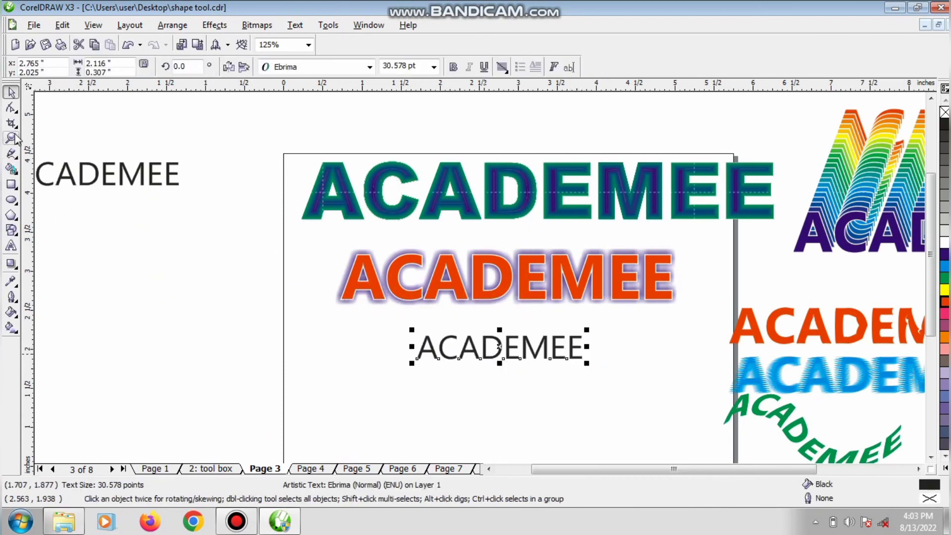
# Make the new ACADEMEE copy bold, fill it with dark blue and give it a white outline.
pyautogui.click(11, 139)
pyautogui.moveTo(289, 279); pyautogui.dragTo(775, 483)
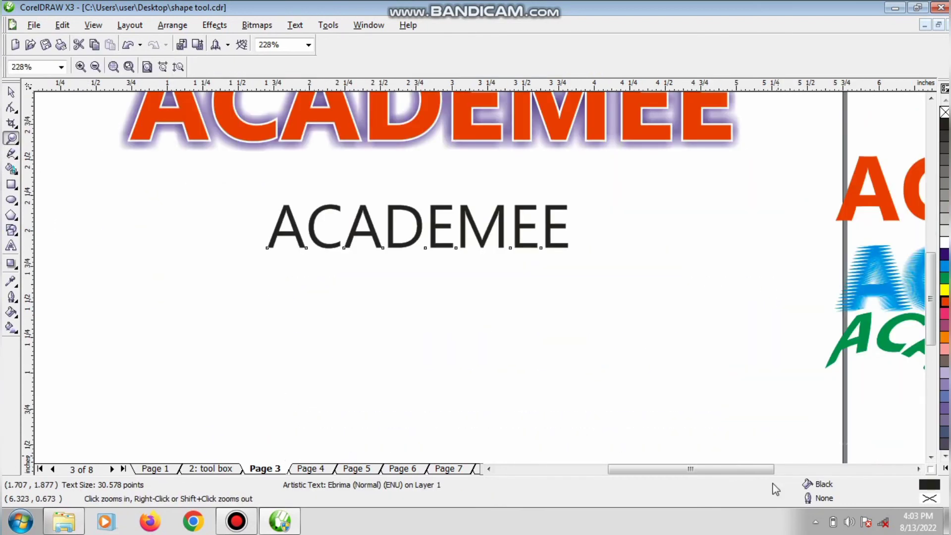
pyautogui.press('space')
pyautogui.click(452, 67)
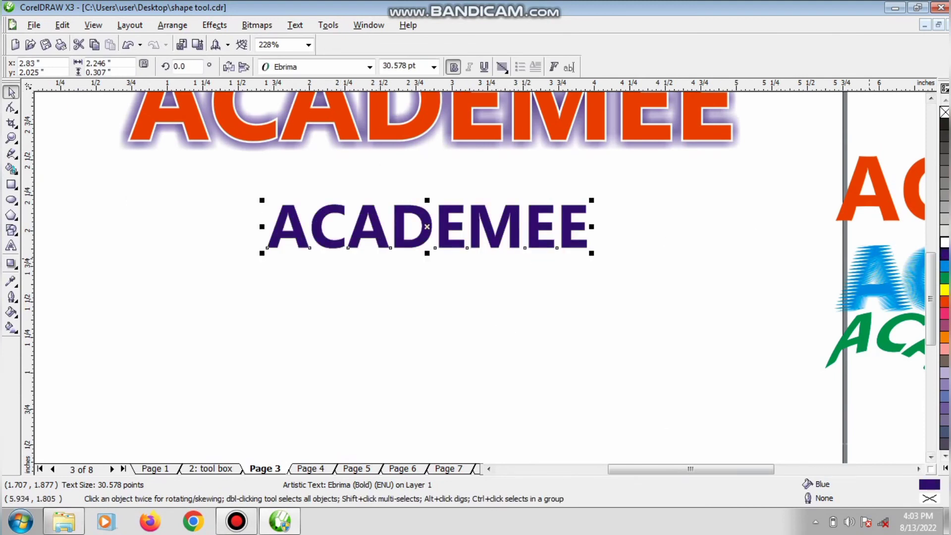
pyautogui.rightClick(944, 242)
# Set the small blue text's outline width to 4.0 pt and place the outline behind the fill.
pyautogui.press('F12')
pyautogui.click(399, 186)
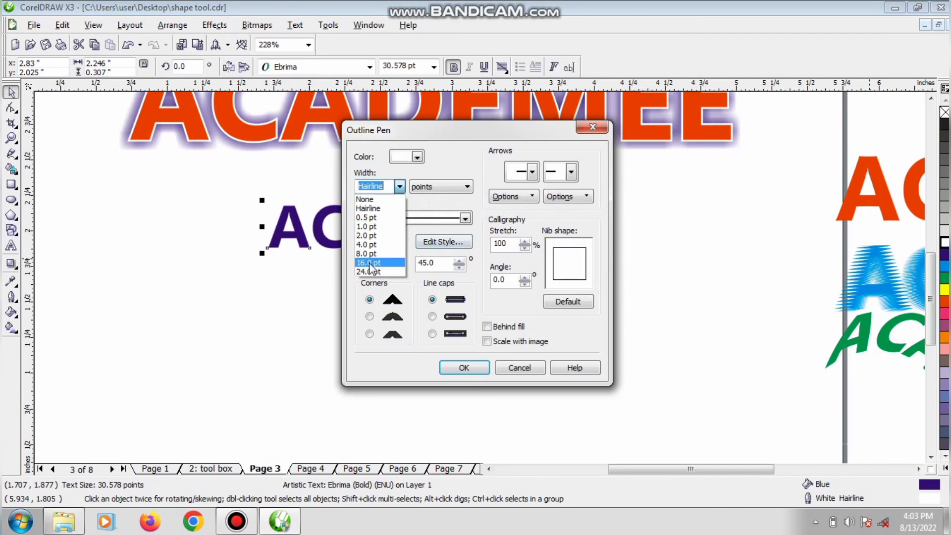
pyautogui.click(366, 244)
pyautogui.click(487, 326)
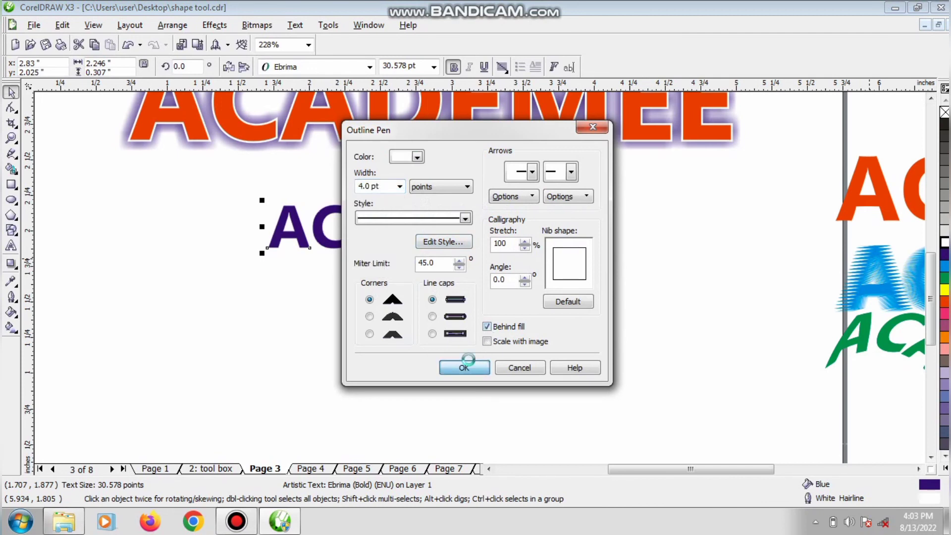
pyautogui.click(465, 367)
# Apply the Pers Top Right drop shadow preset to the small blue ACADEMEE text.
pyautogui.click(11, 264)
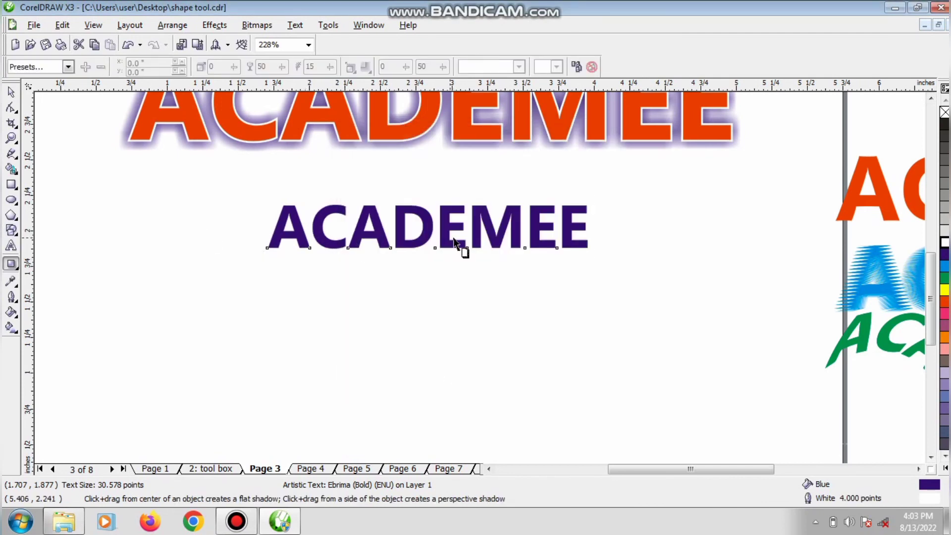
pyautogui.click(68, 66)
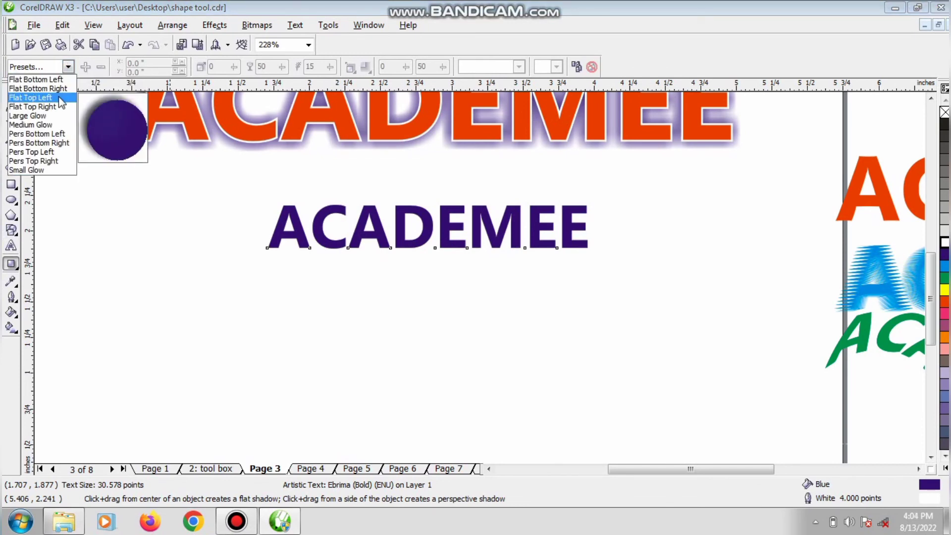
pyautogui.click(42, 161)
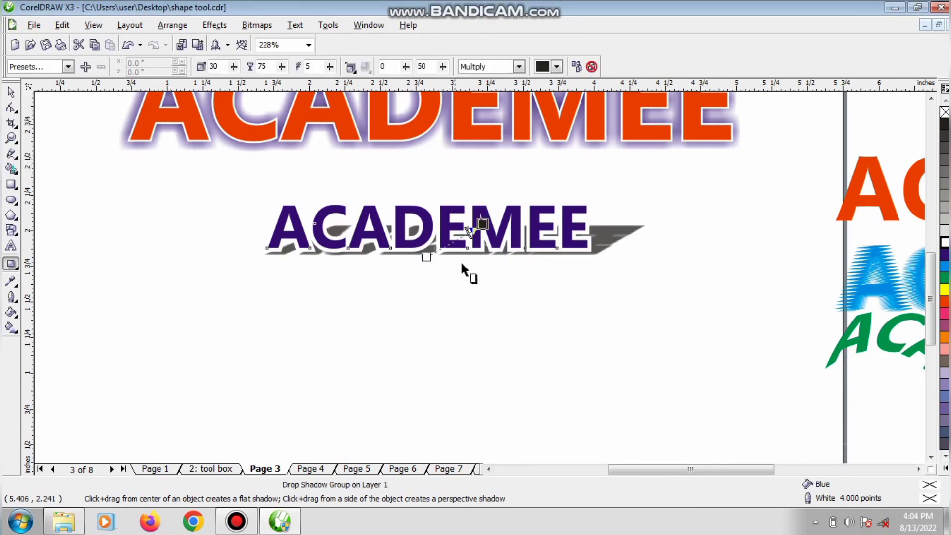
# Flip the perspective shadow below the text to an angle of about -87, set its feathering to 24 and color it pink.
pyautogui.moveTo(482, 224); pyautogui.dragTo(438, 319)
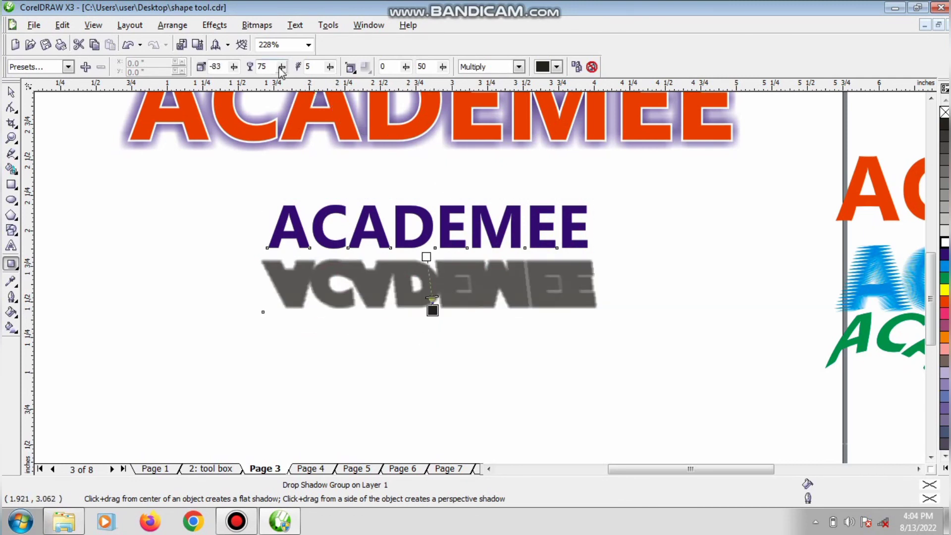
pyautogui.moveTo(330, 67); pyautogui.dragTo(343, 79)
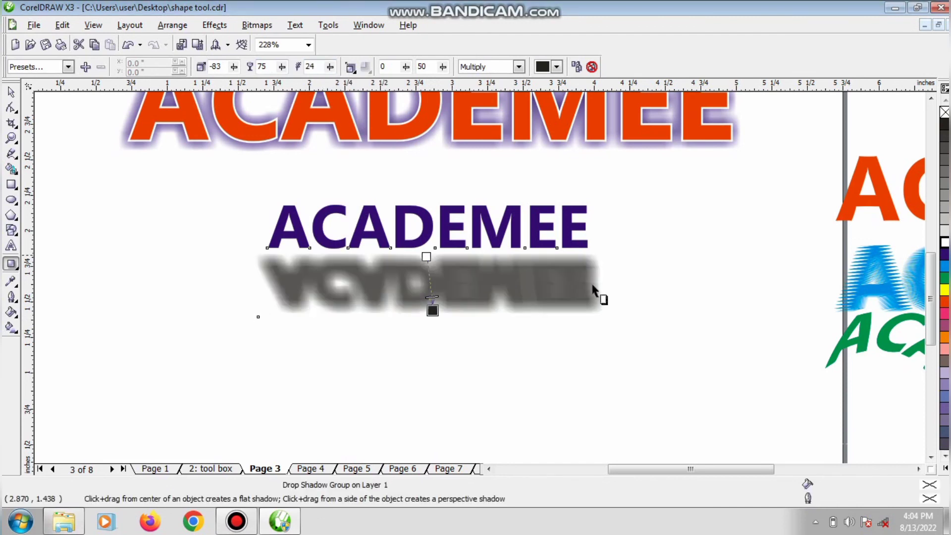
pyautogui.moveTo(433, 311); pyautogui.dragTo(430, 317)
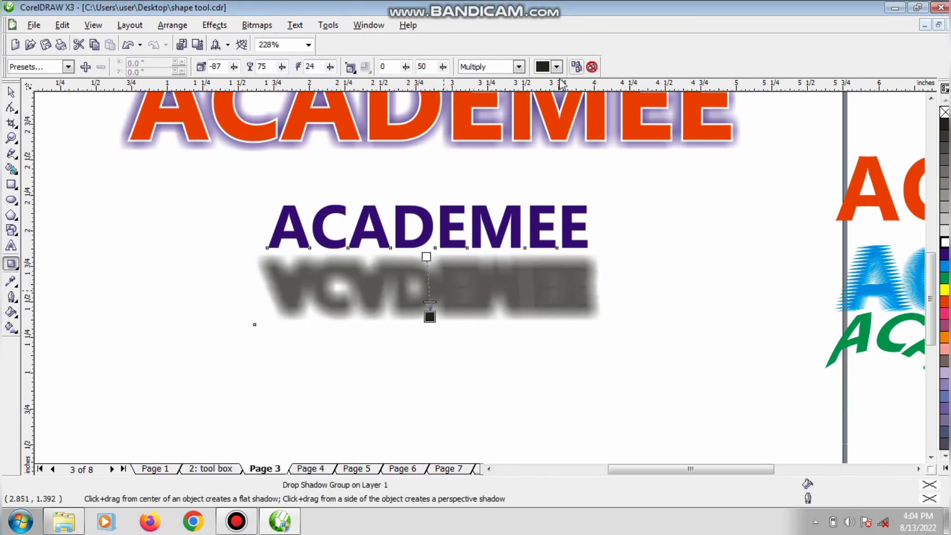
pyautogui.click(557, 66)
pyautogui.click(551, 117)
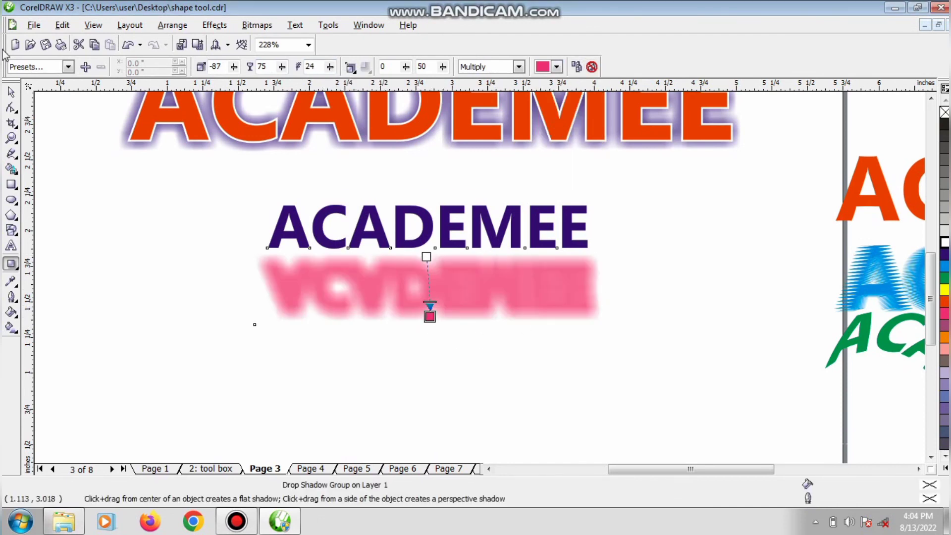
# Reapply the Pers Top Right shadow preset, color the shadow red and extend it farther up and right to an angle of about 38.
pyautogui.click(68, 67)
pyautogui.click(34, 157)
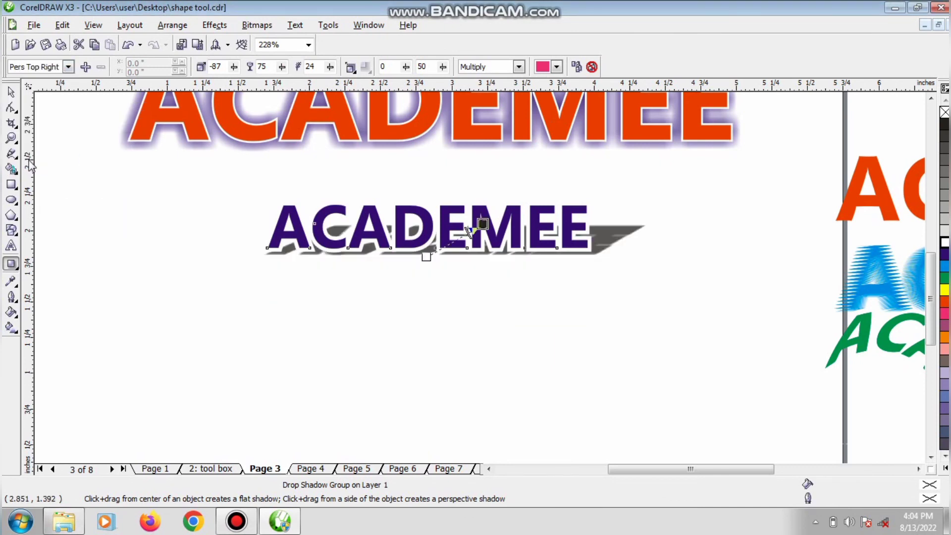
pyautogui.click(557, 66)
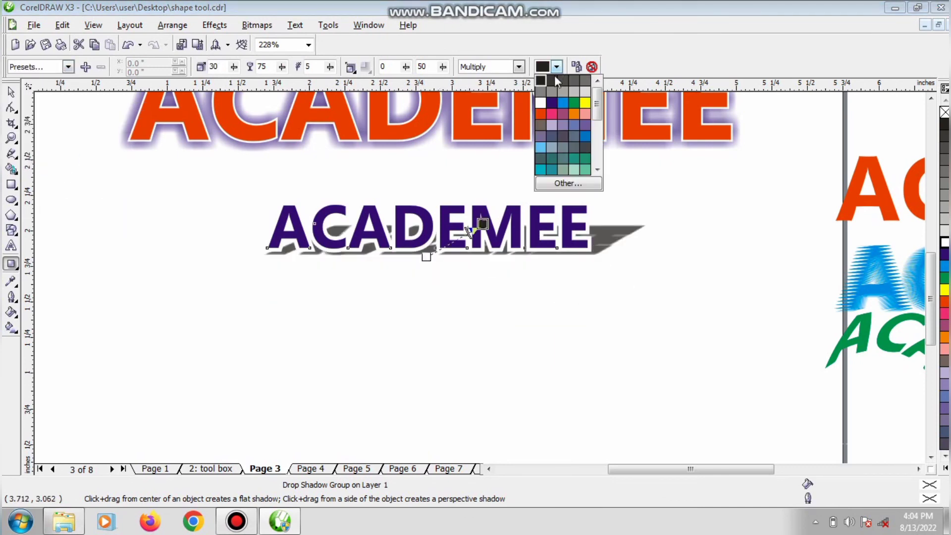
pyautogui.click(541, 114)
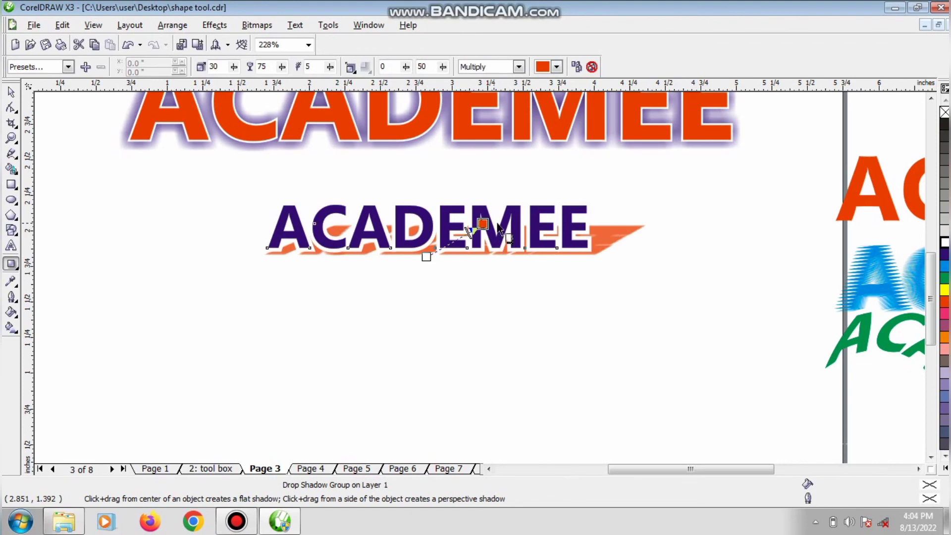
pyautogui.moveTo(483, 223); pyautogui.dragTo(510, 194)
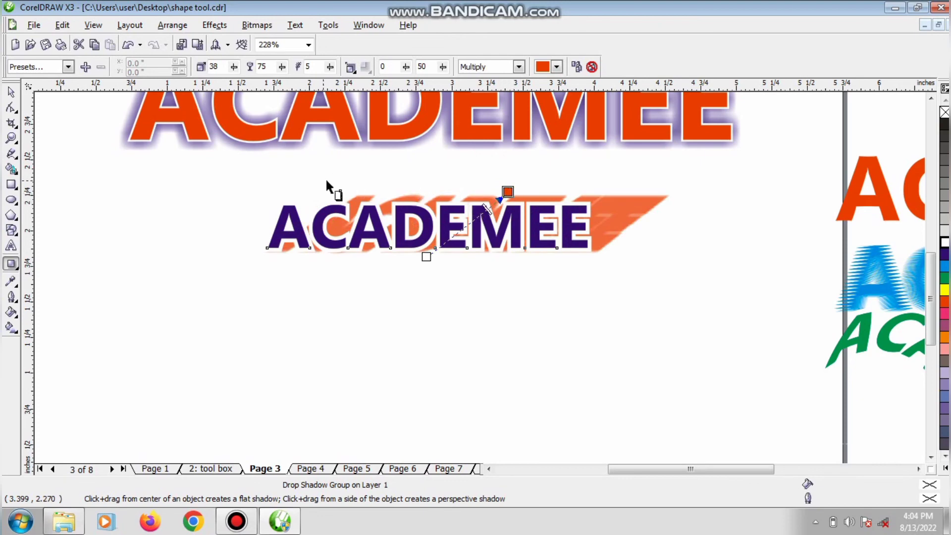
# Select all the ACADEMEE effect texts on and beside the page and scale them down together to about 7.81 inches wide.
pyautogui.scroll(-2, 325, 180)
pyautogui.scroll(-3, 483, 275)
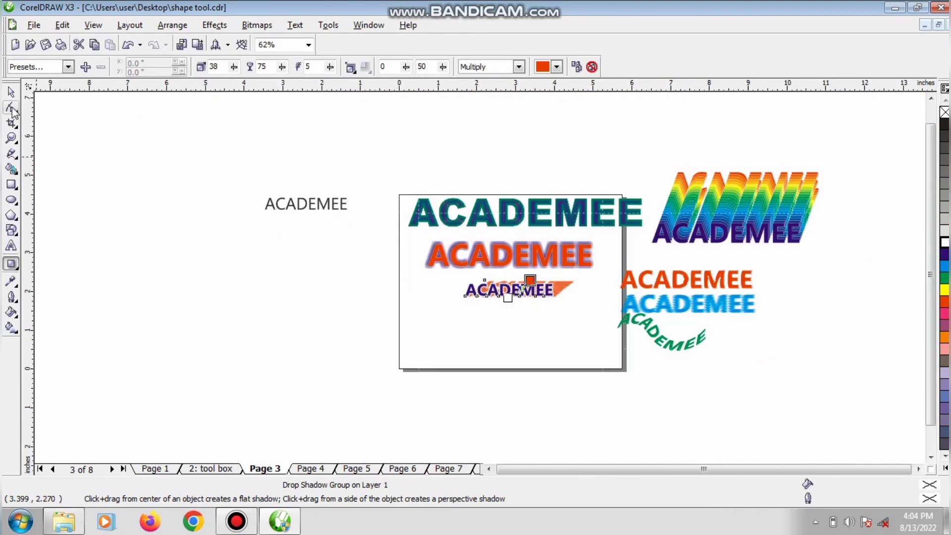
pyautogui.press('space')
pyautogui.moveTo(369, 136); pyautogui.dragTo(850, 397)
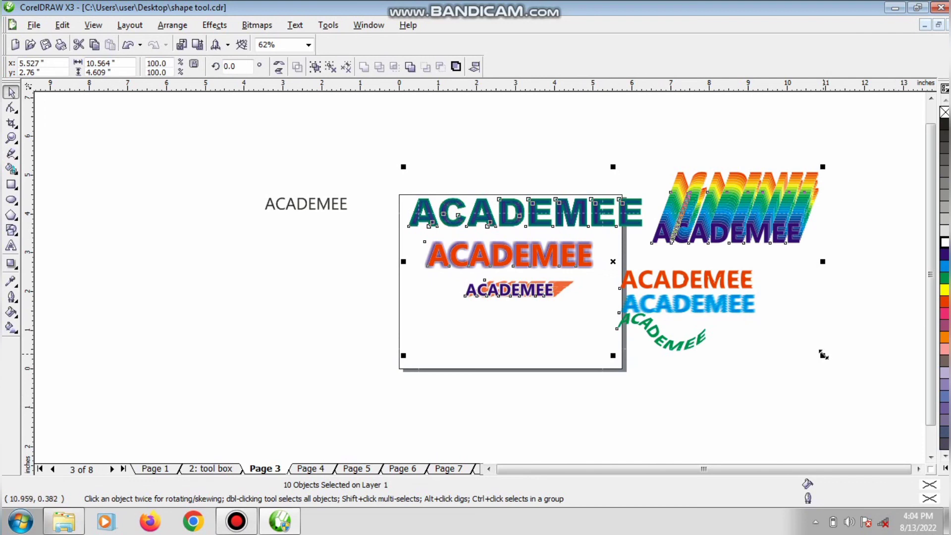
pyautogui.moveTo(823, 356); pyautogui.dragTo(748, 301)
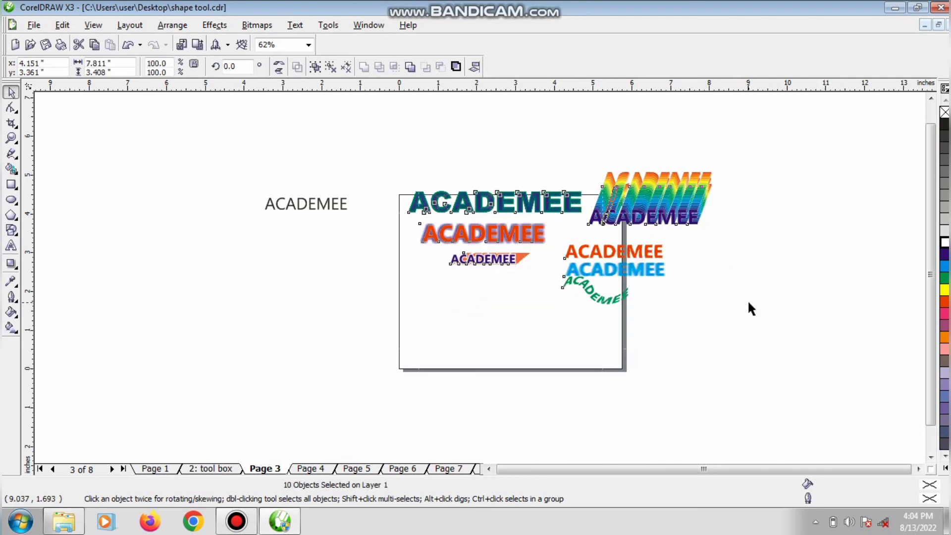
pyautogui.click(747, 299)
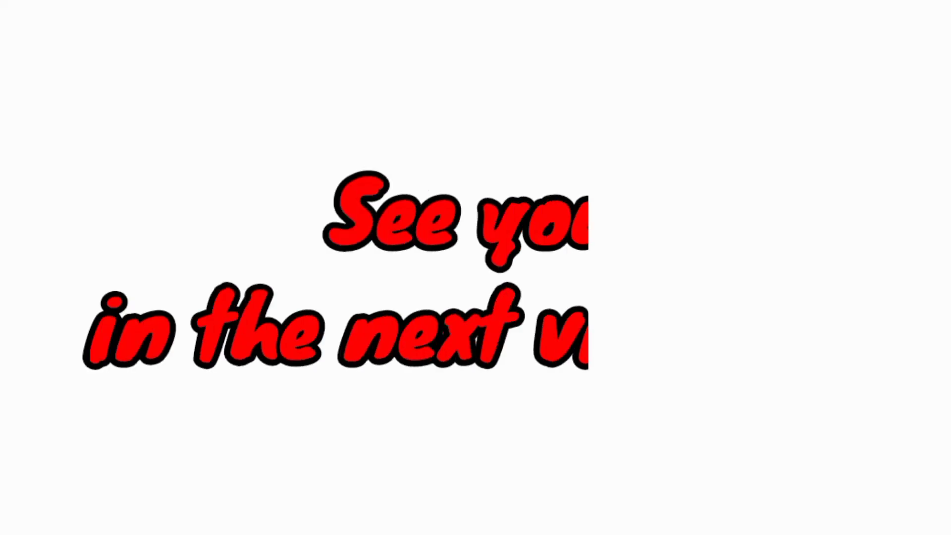